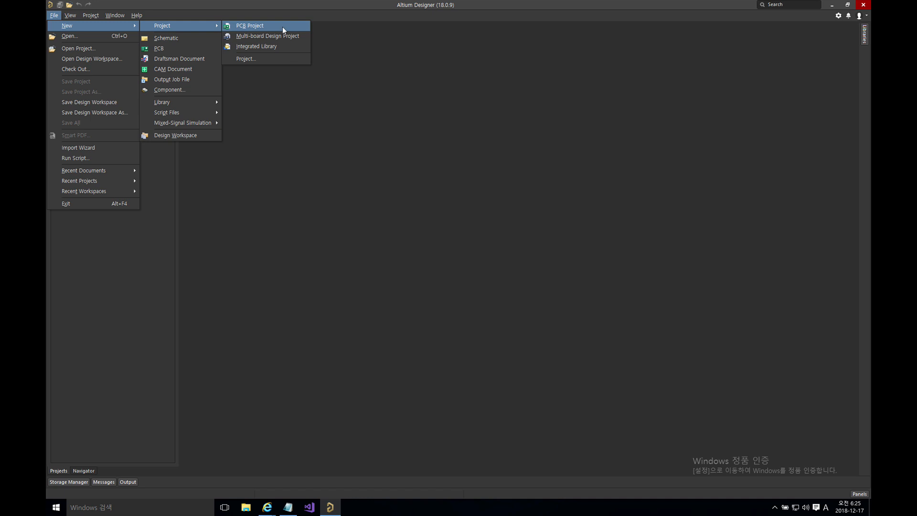
Step: Create PCB_Project1.PrjPCB and add a new blank schematic, Sheet1.SchDoc, to it
click(282, 27)
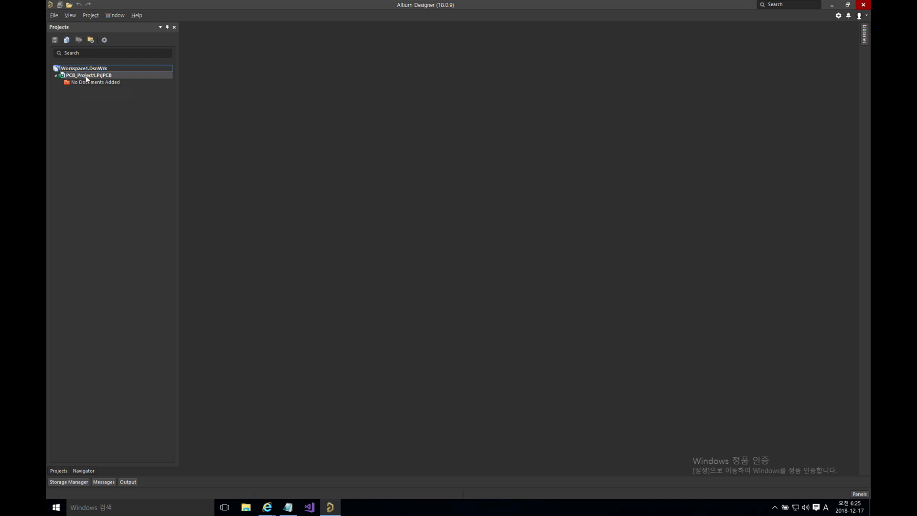
right_click(86, 78)
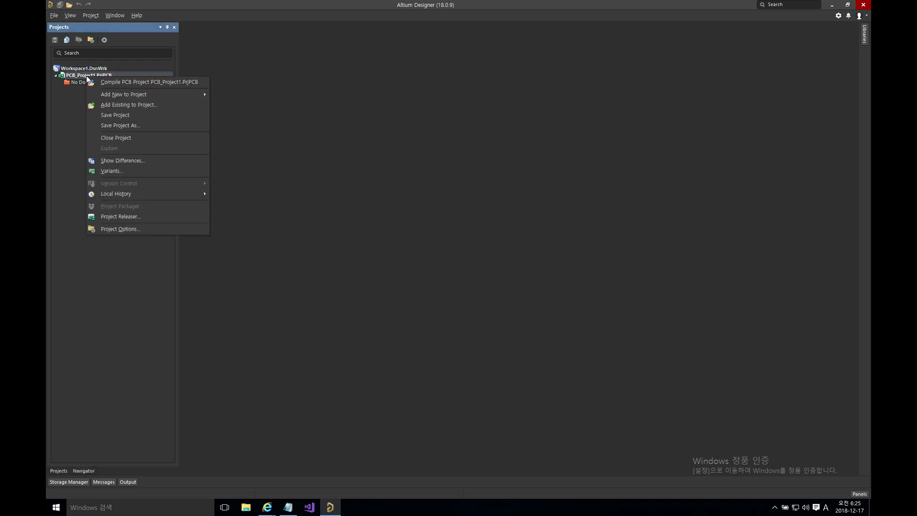
mouse_move(138, 97)
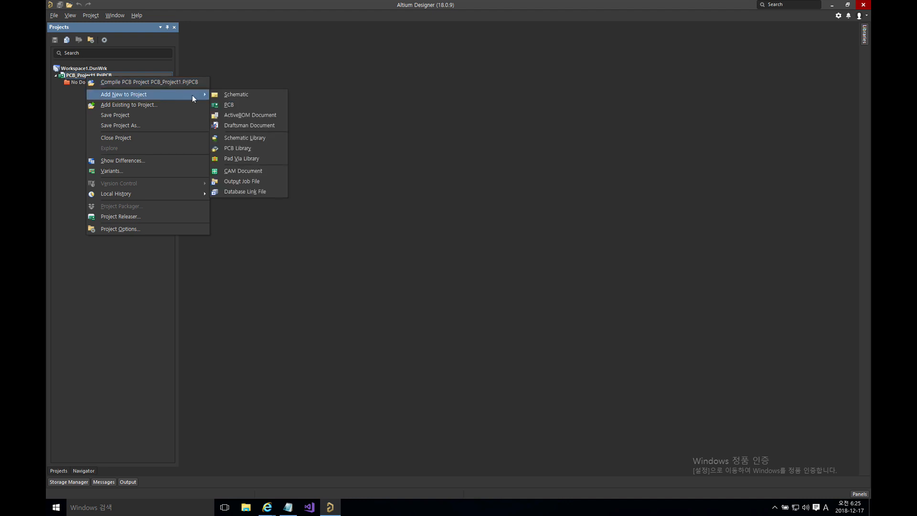
click(226, 96)
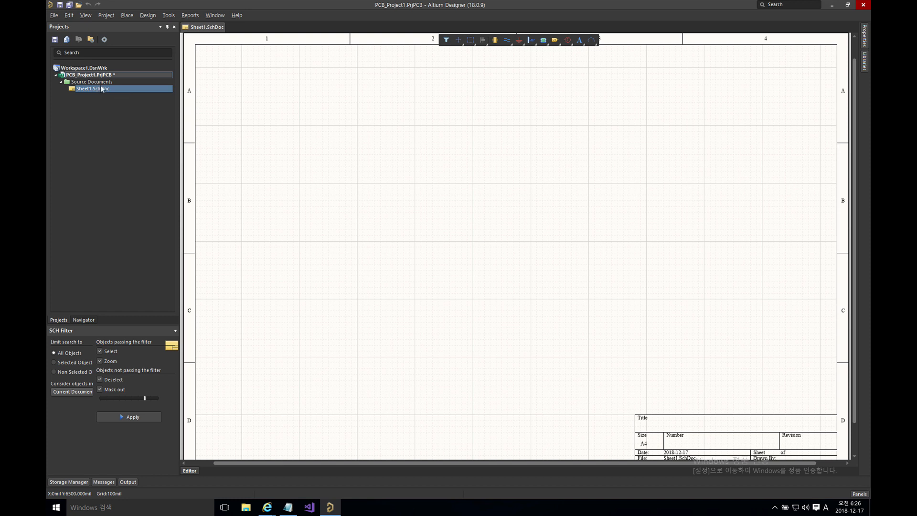
Step: Save All, storing Sheet1.SchDoc and PCB_Project1.PrjPCB in the Example folder
click(54, 16)
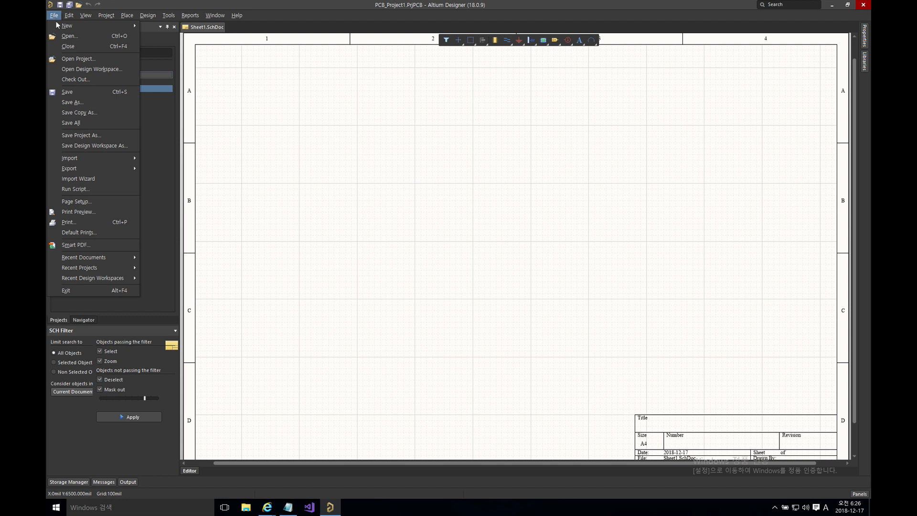
click(88, 124)
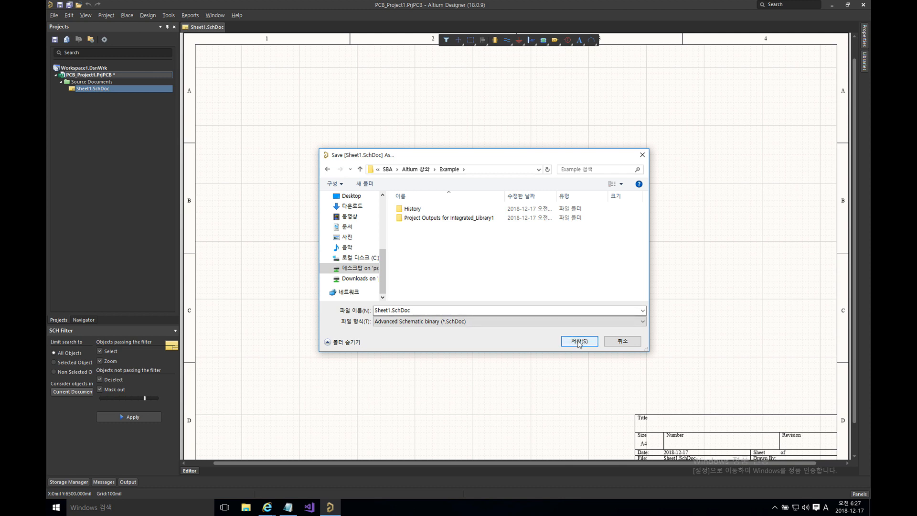
click(579, 342)
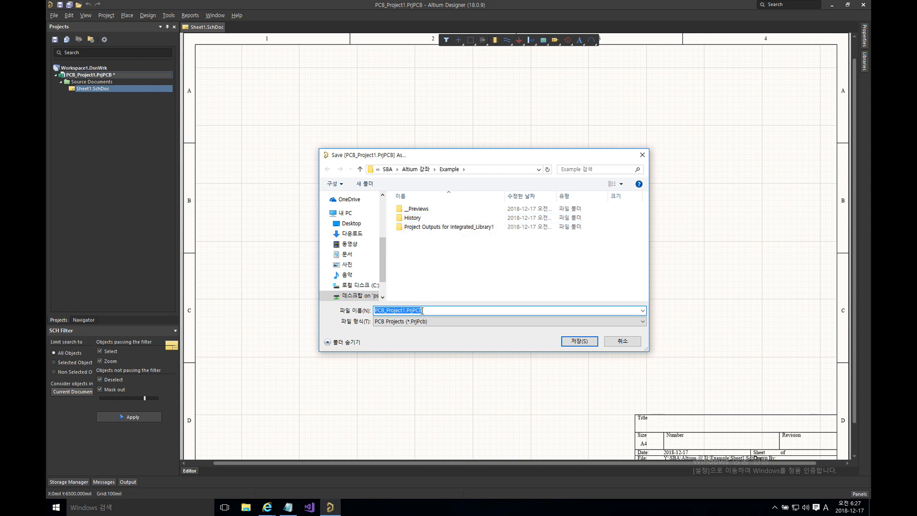
click(576, 343)
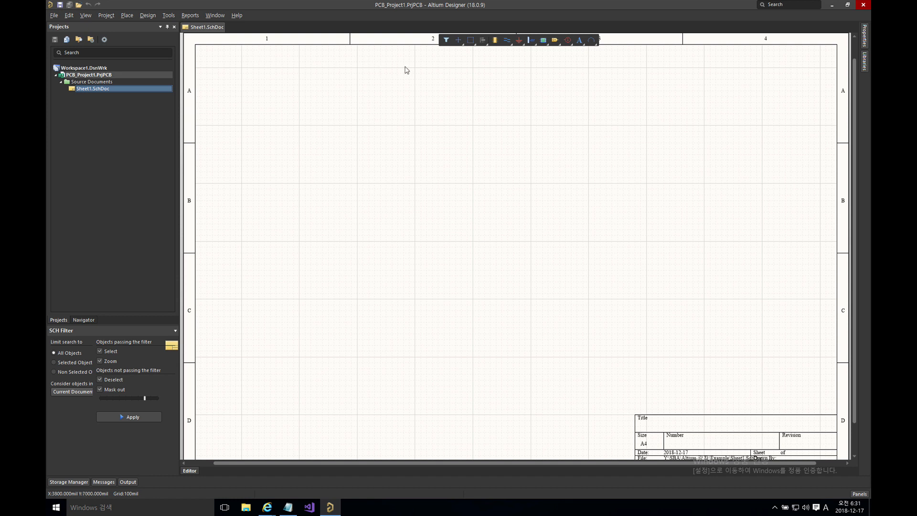
right_click(210, 29)
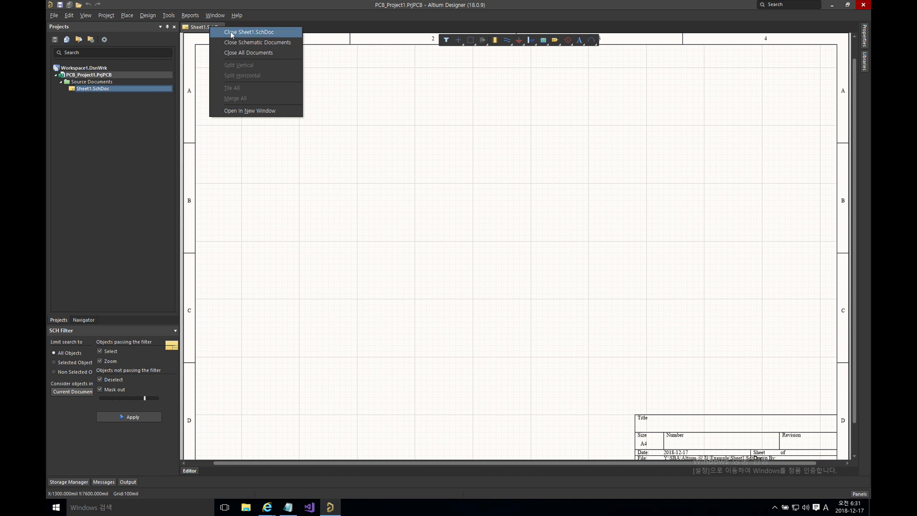
click(232, 32)
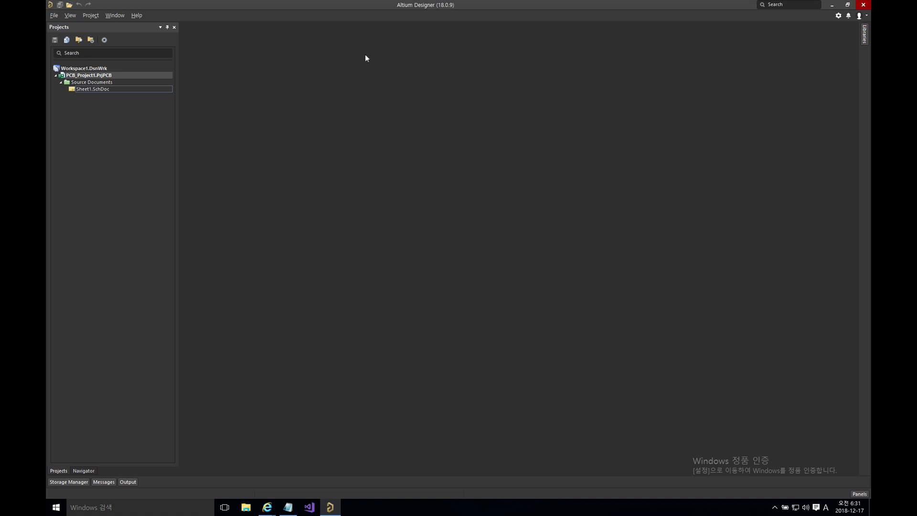
click(839, 16)
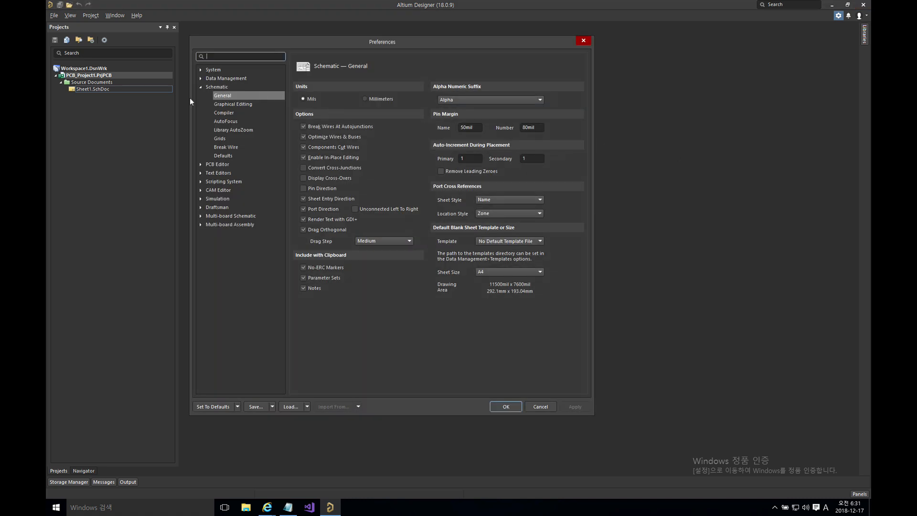
click(545, 408)
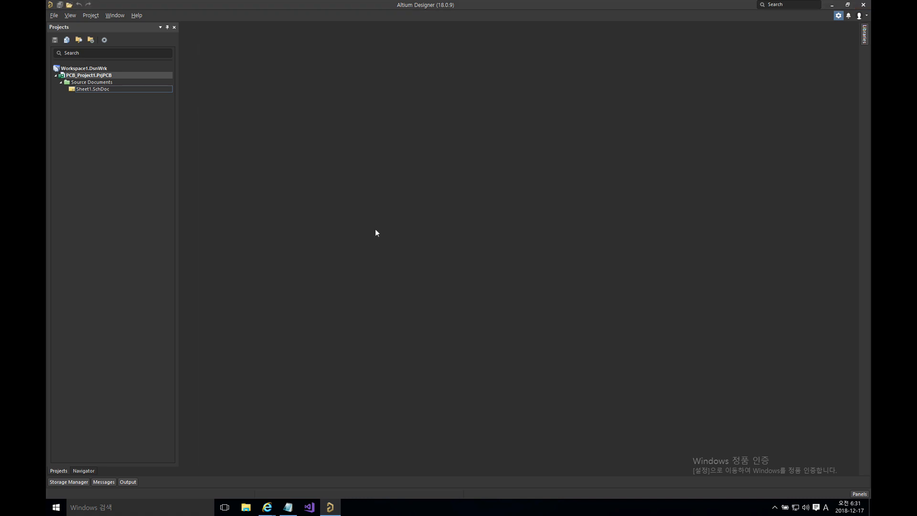
double_click(93, 90)
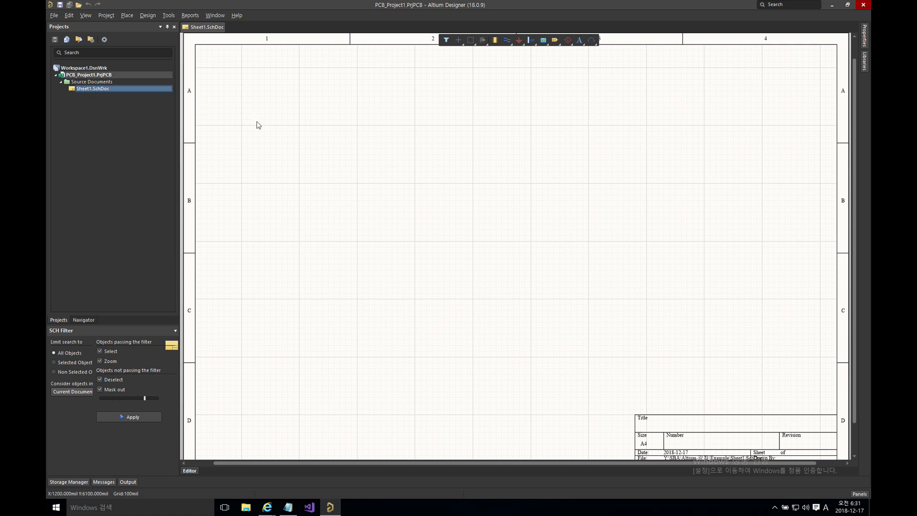
Step: Dismiss the sheet's options list and move the Preferences window slightly lower right
right_click(379, 144)
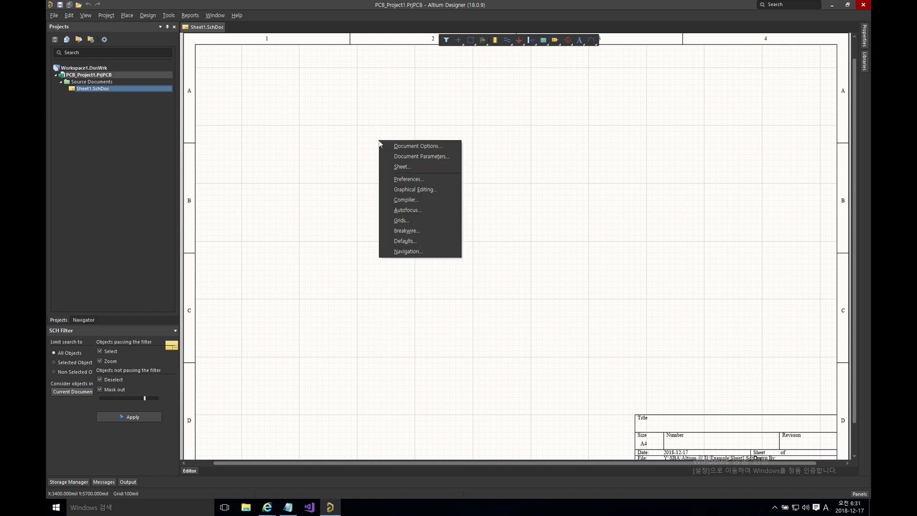
key(Escape)
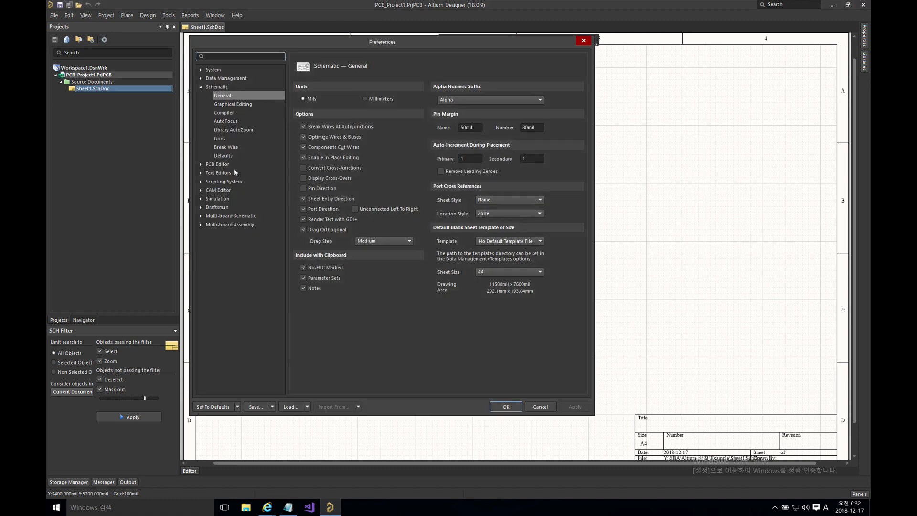
drag(301, 43, 347, 54)
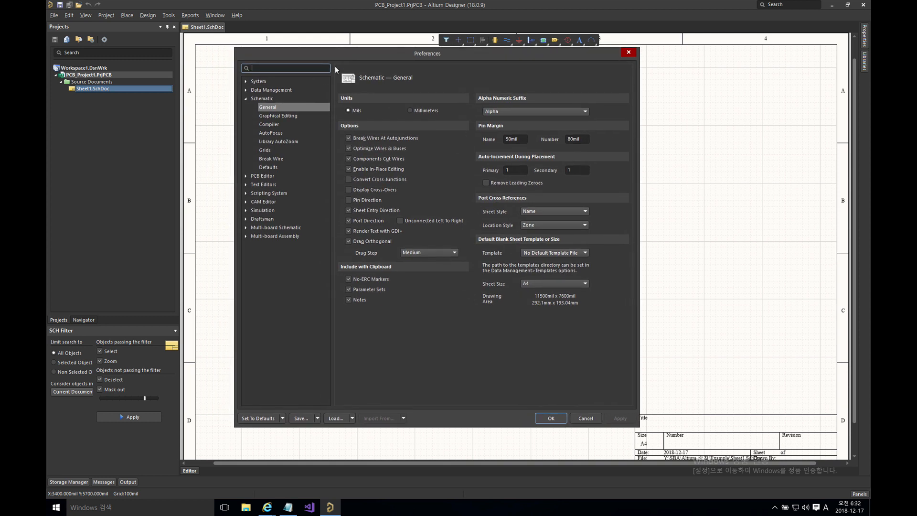
Step: Browse the preference categories to Schematic > General, showing Mils units and A4 sheet size
click(246, 99)
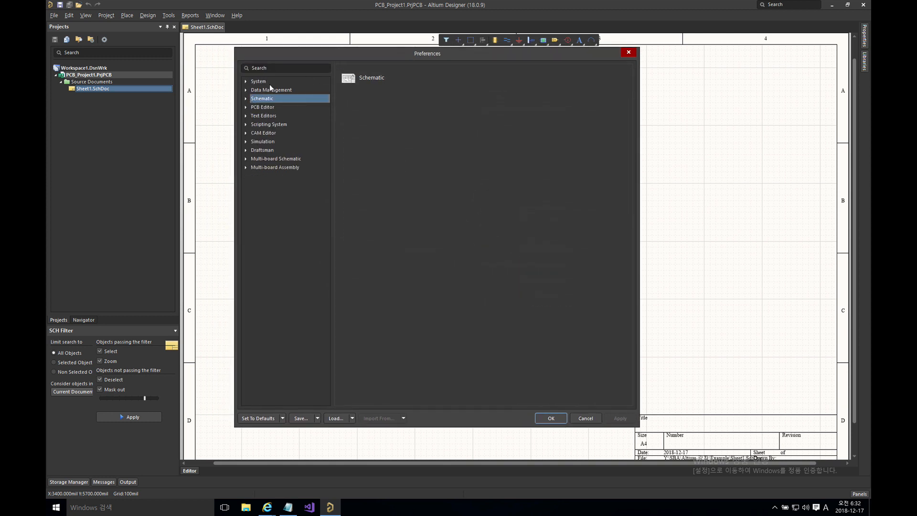
scroll(265, 81, down, 3)
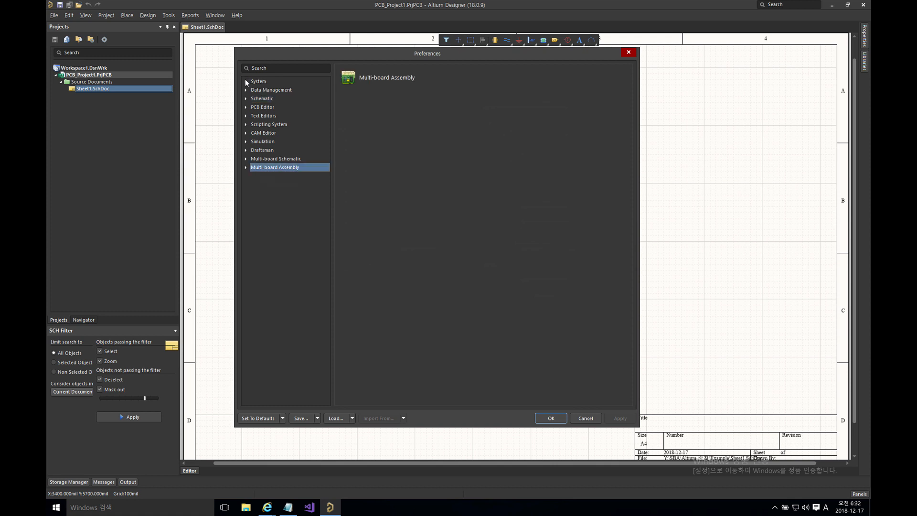
click(246, 81)
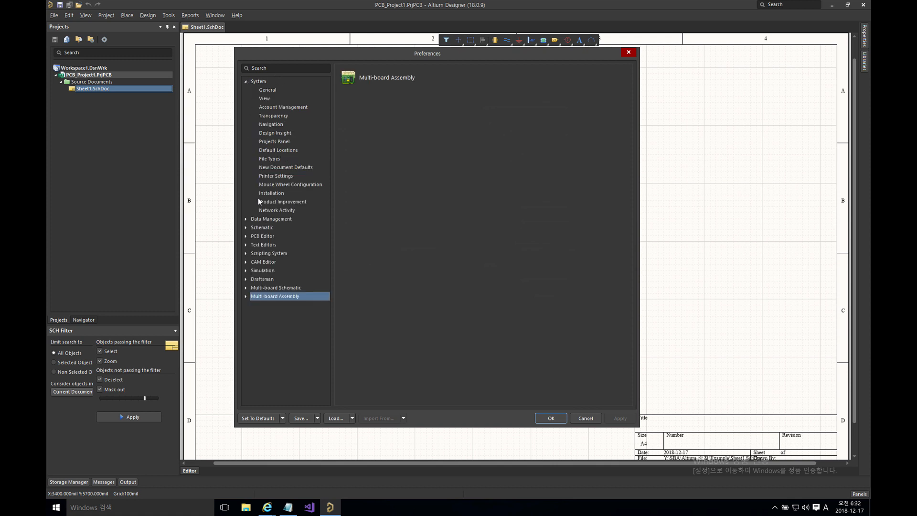
click(246, 81)
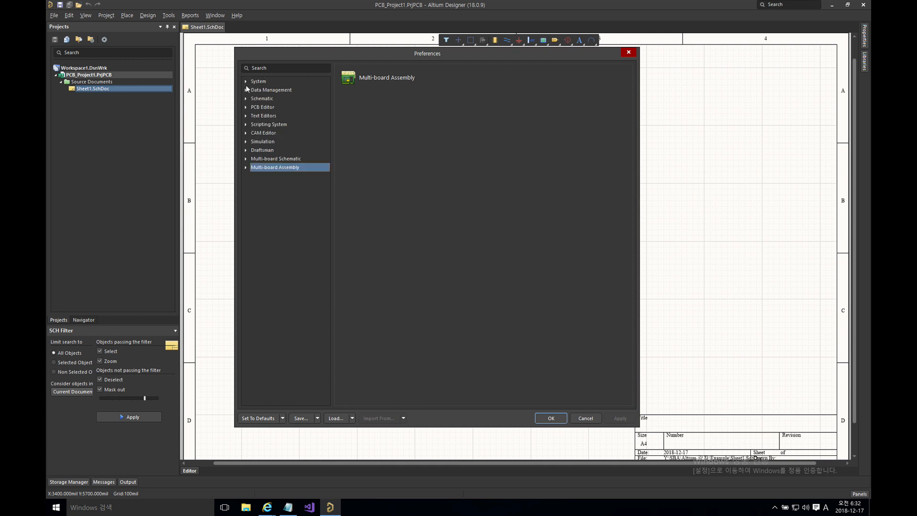
click(268, 90)
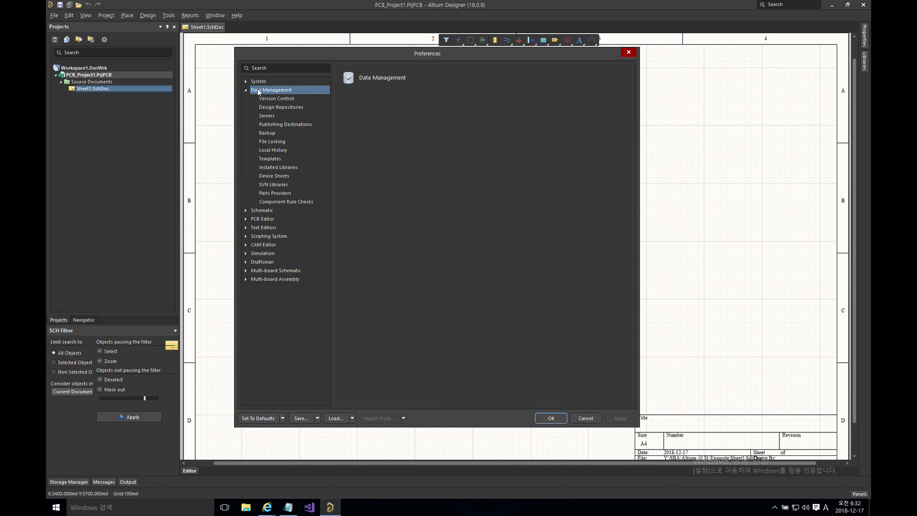
click(246, 90)
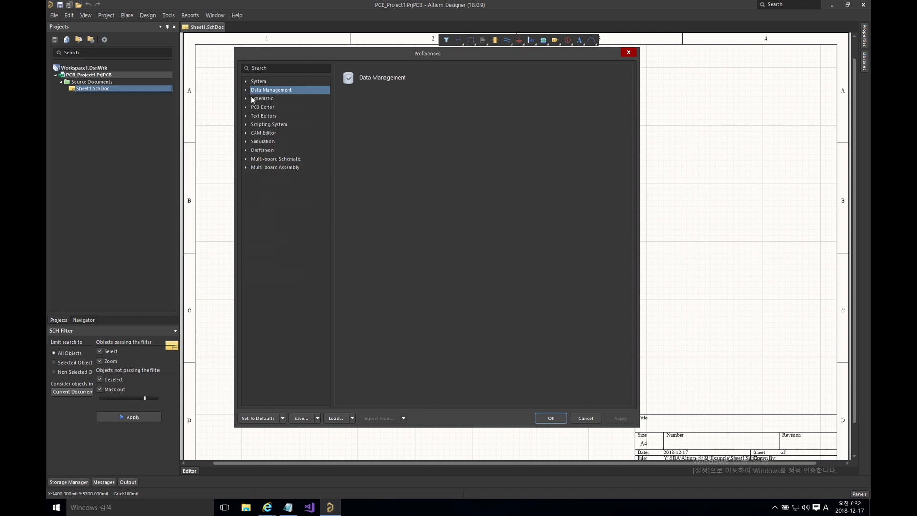
click(259, 99)
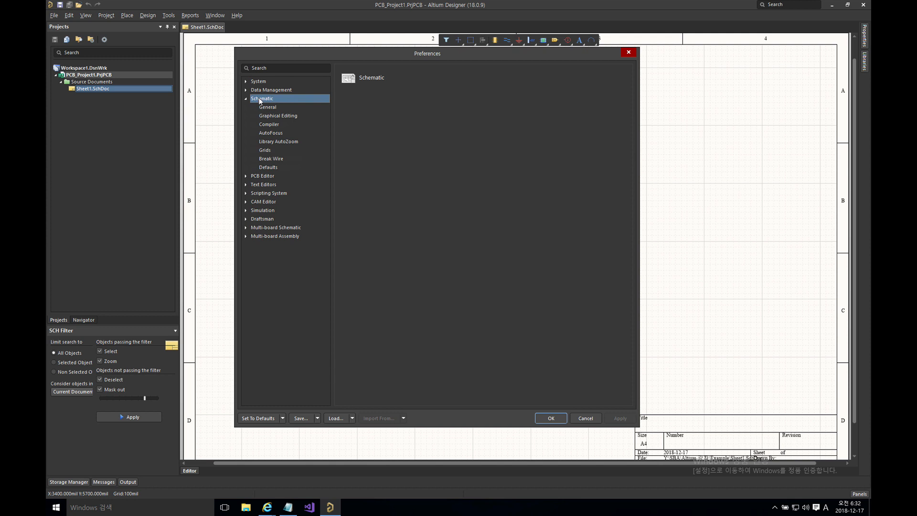
click(260, 175)
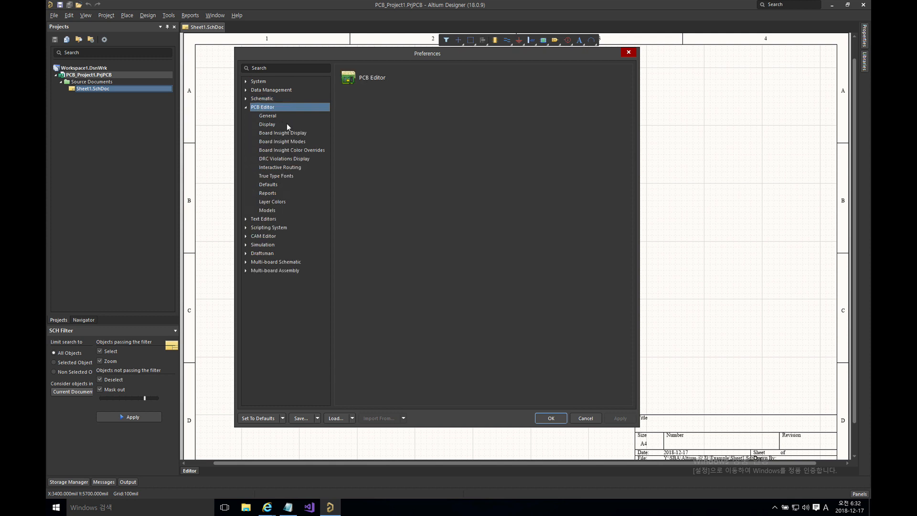
click(246, 107)
click(246, 99)
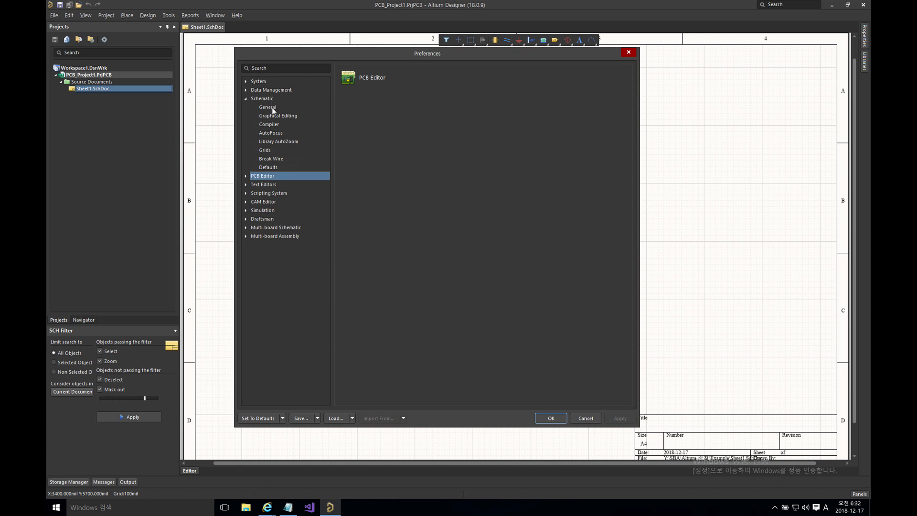
click(269, 107)
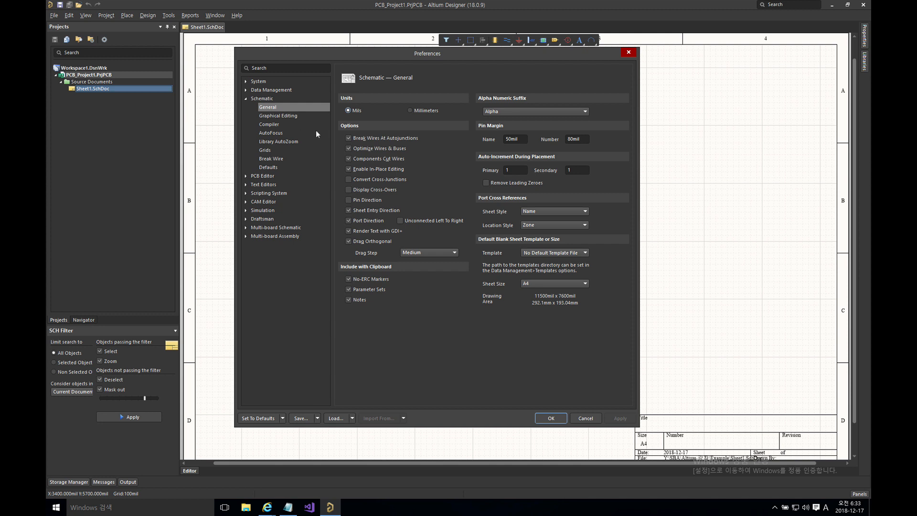
Step: Set Graphical Editing's Cursor Type to Large Cursor 90, apply it, and close Preferences
click(285, 118)
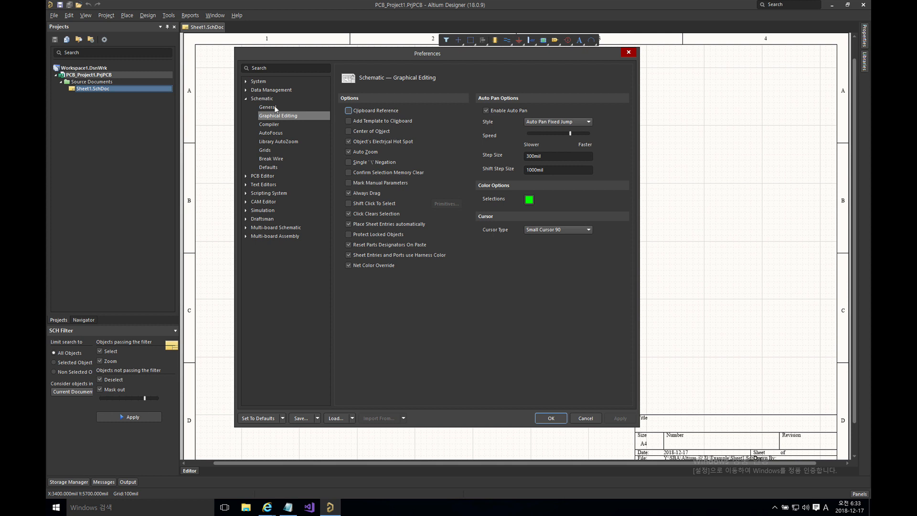
click(270, 107)
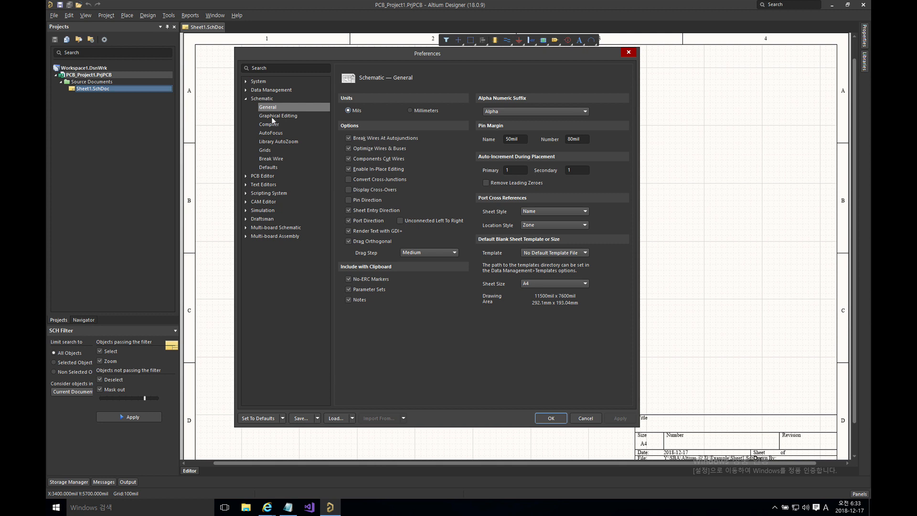
click(273, 117)
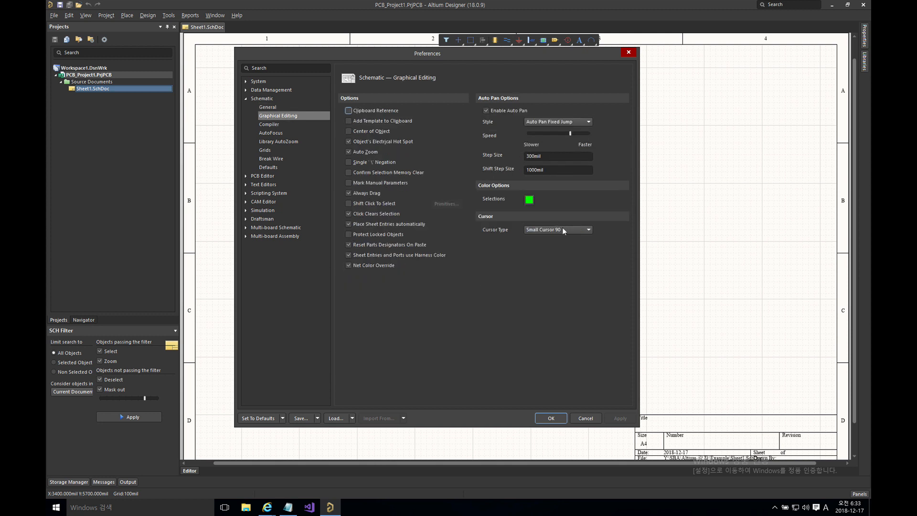
click(545, 230)
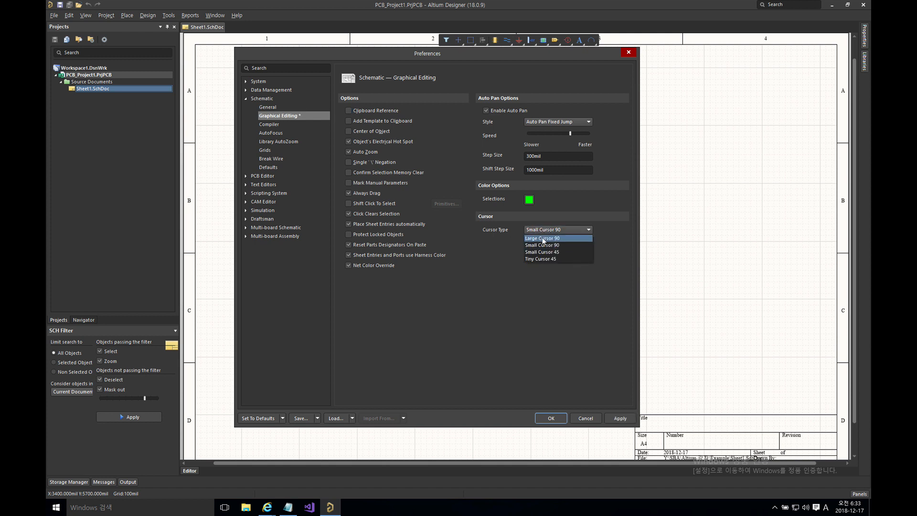
click(544, 239)
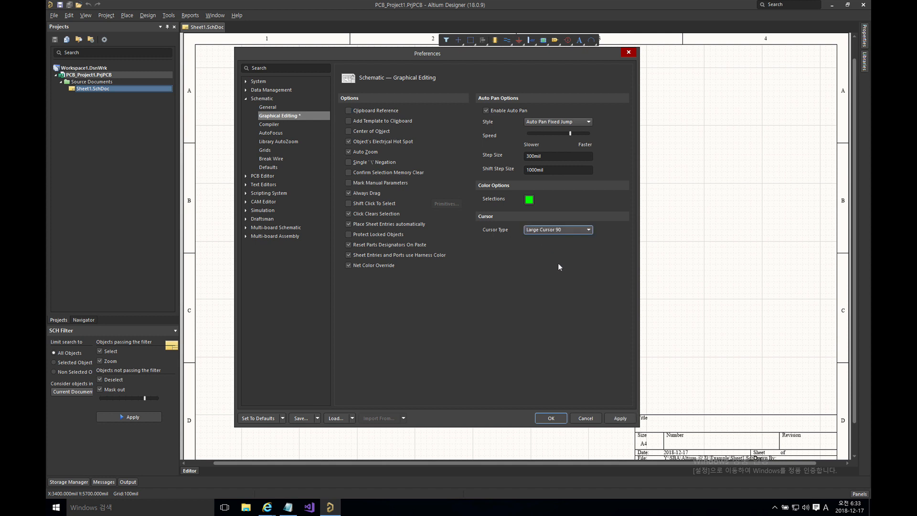
click(620, 418)
click(550, 418)
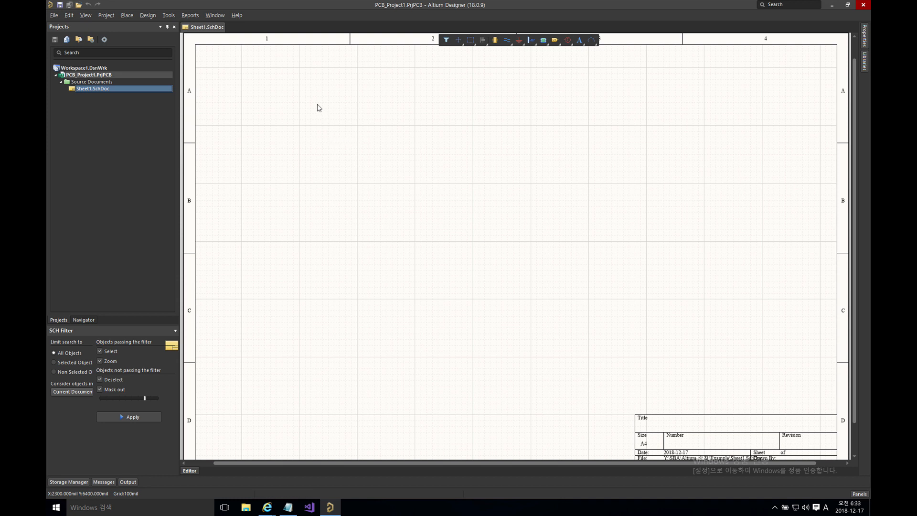
drag(318, 104, 325, 112)
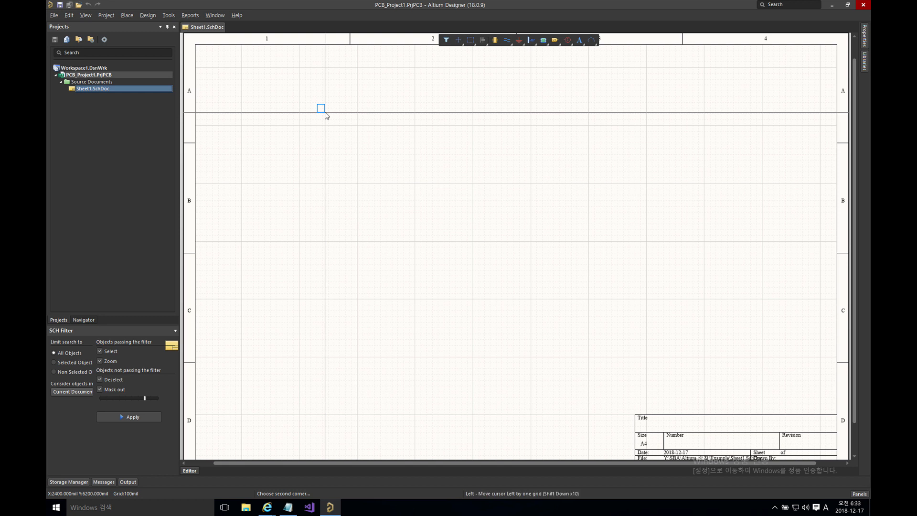
drag(325, 112, 324, 113)
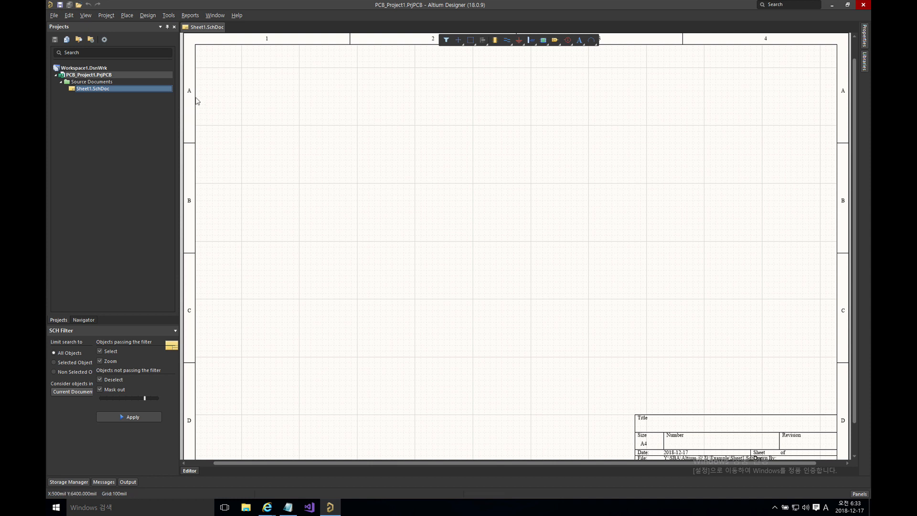
right_click(82, 77)
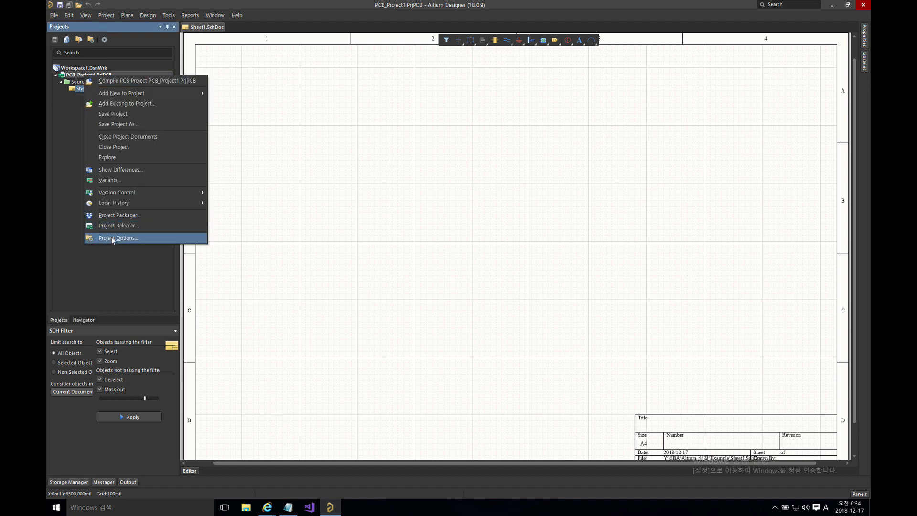
click(112, 238)
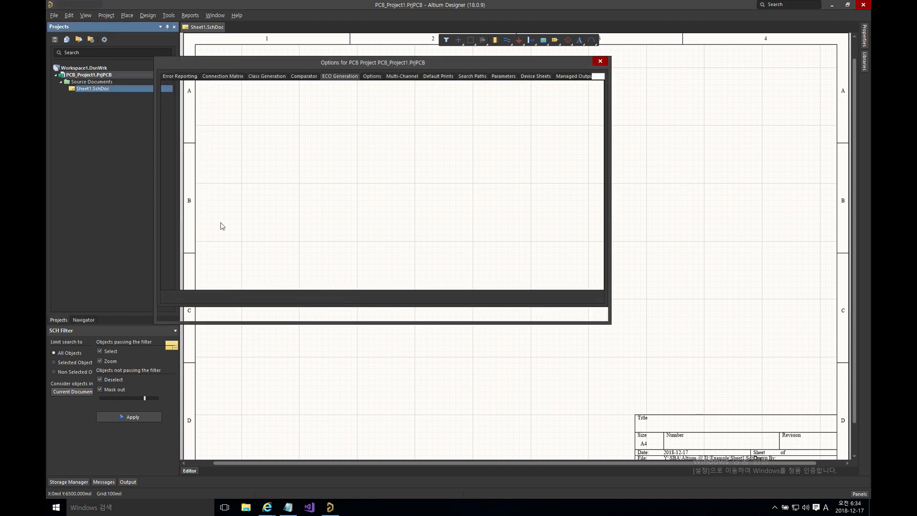
click(181, 76)
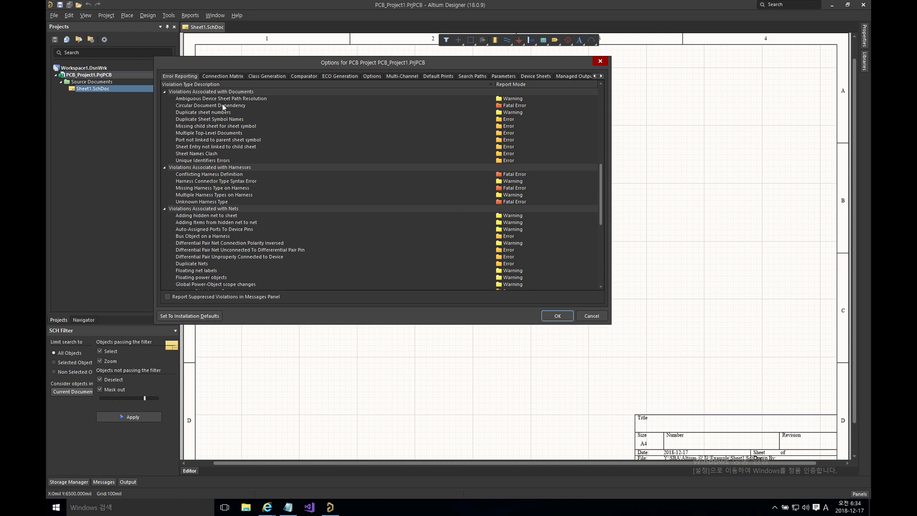
click(229, 77)
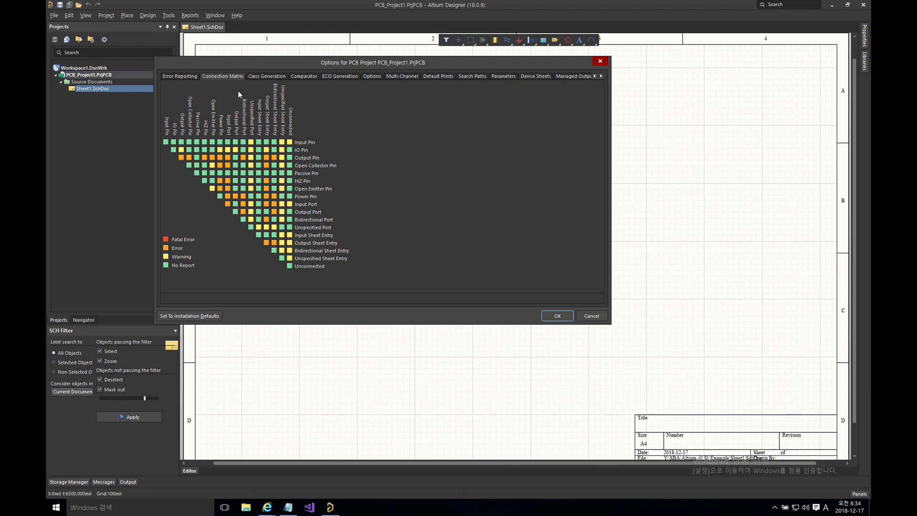
click(265, 76)
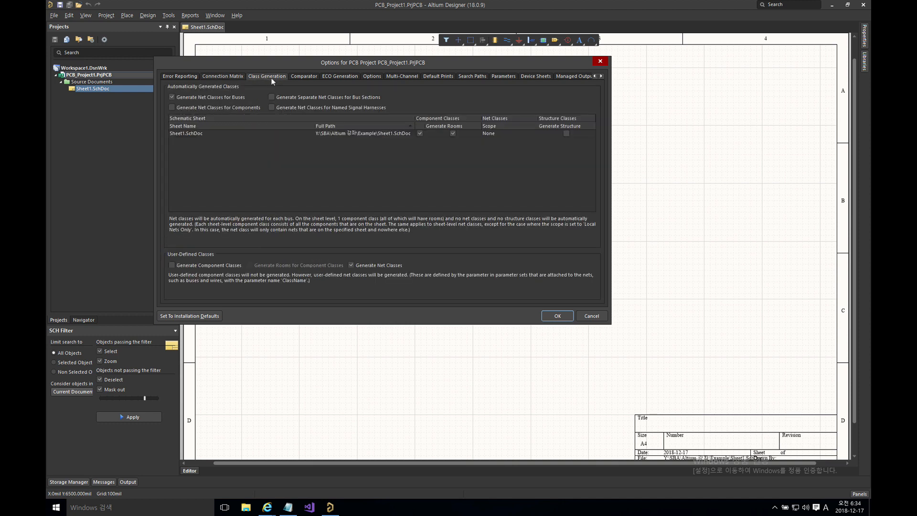
click(308, 76)
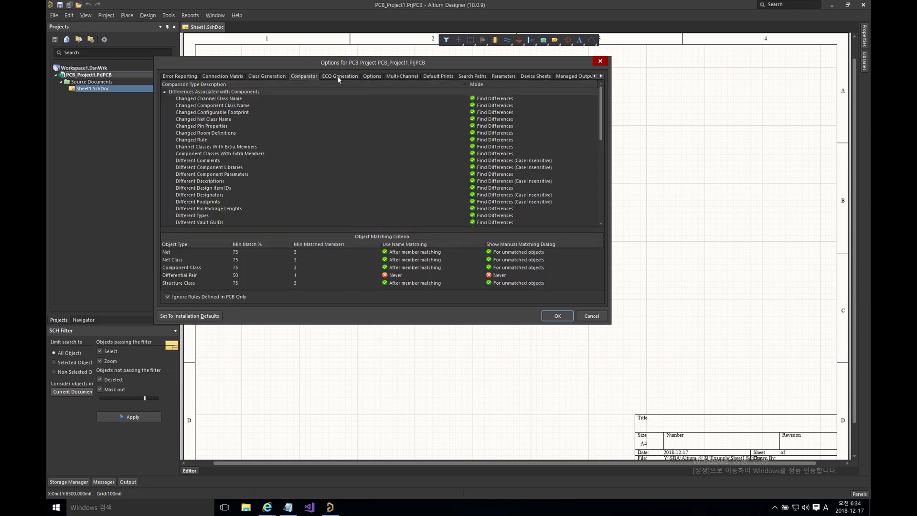
click(339, 76)
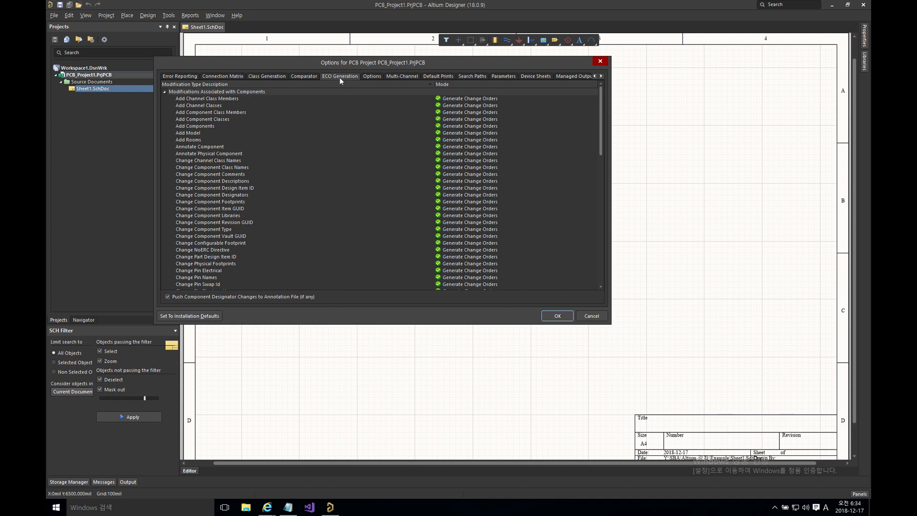
click(373, 77)
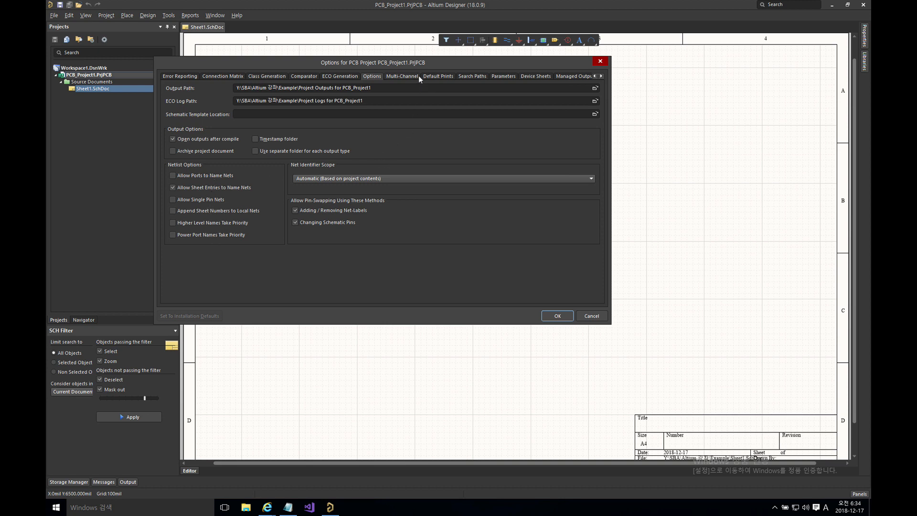
click(404, 77)
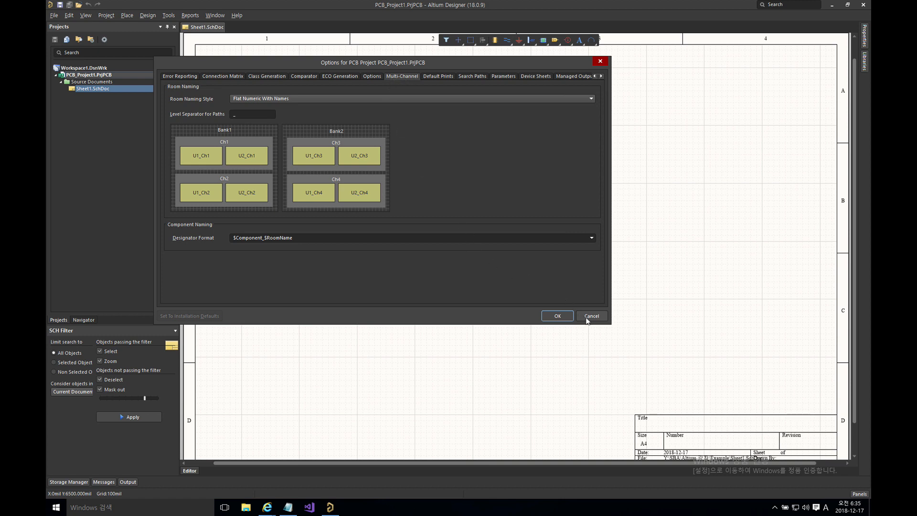
click(558, 316)
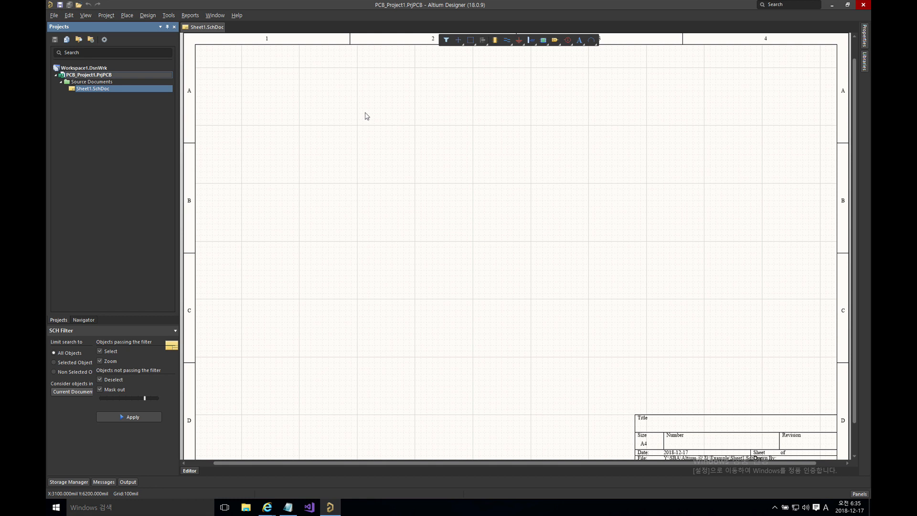
click(372, 129)
key(o)
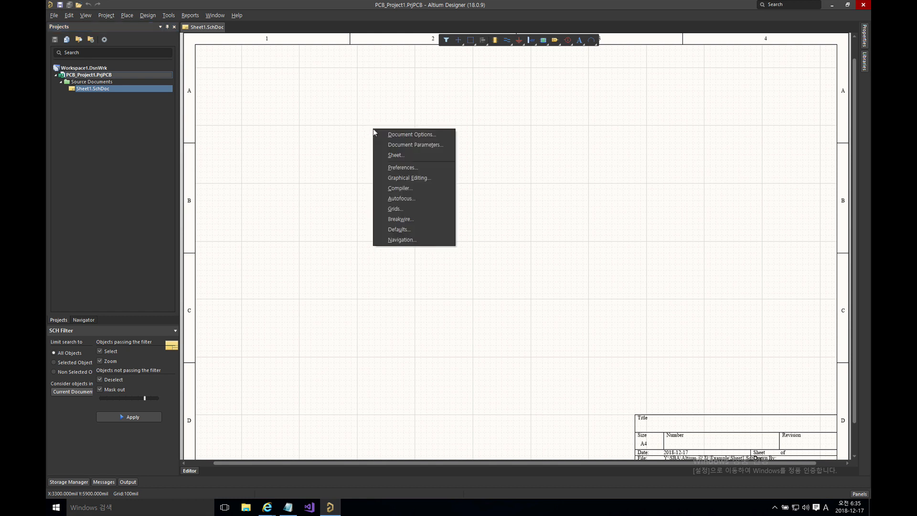
click(400, 136)
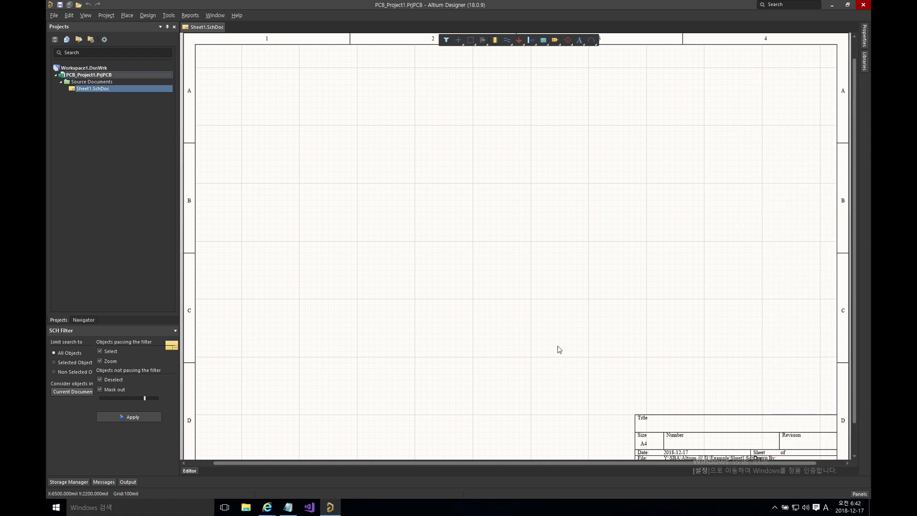
right_drag(567, 356, 556, 292)
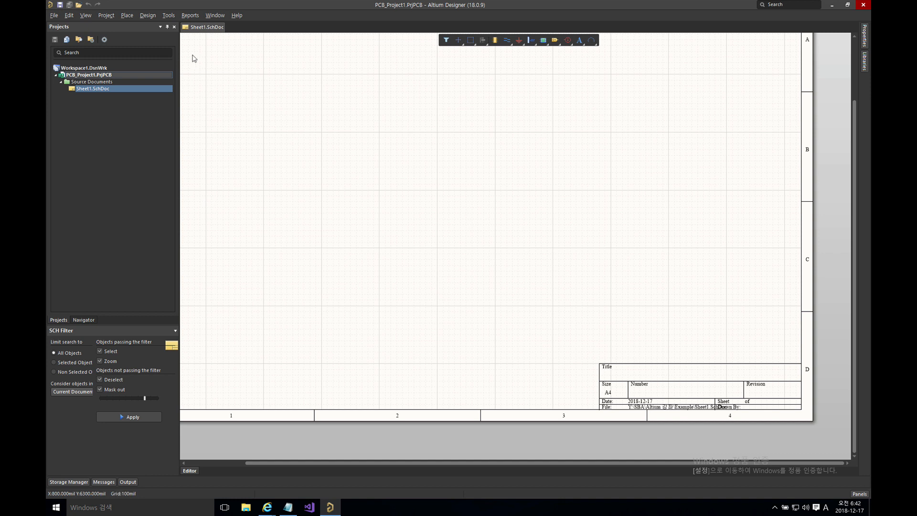
Step: Show the Design > Templates > General Templates list, A through Tabloid, for Sheet1
click(148, 16)
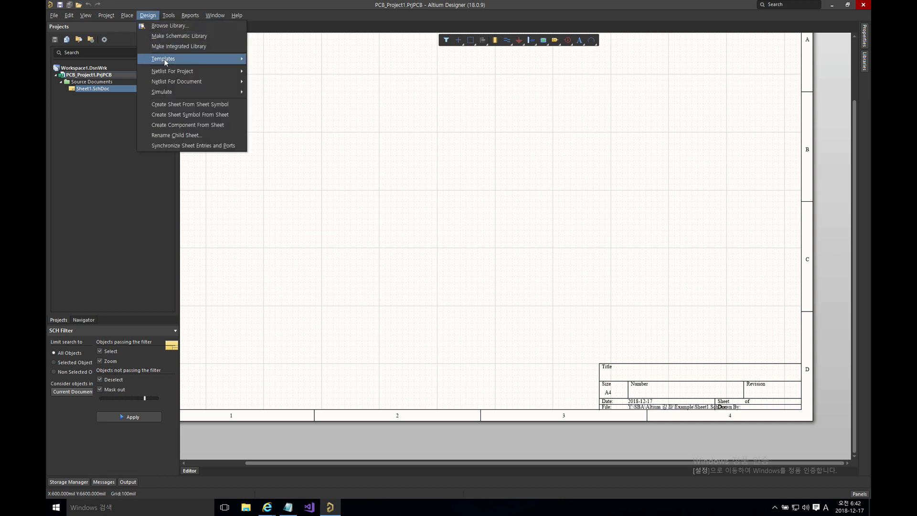
mouse_move(165, 60)
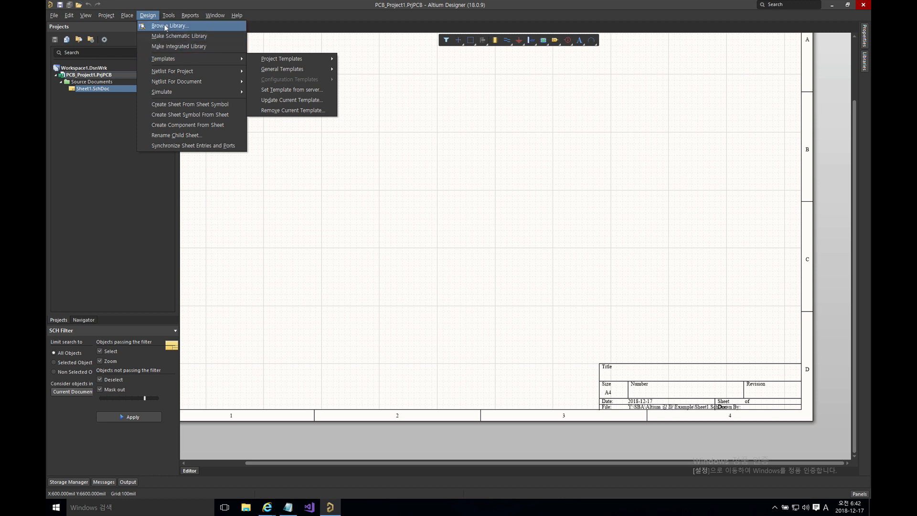
mouse_move(165, 16)
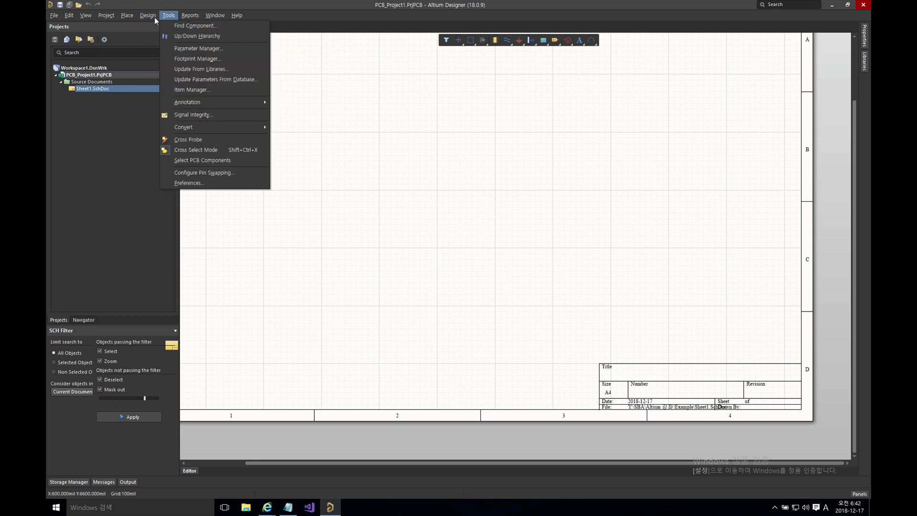
mouse_move(131, 17)
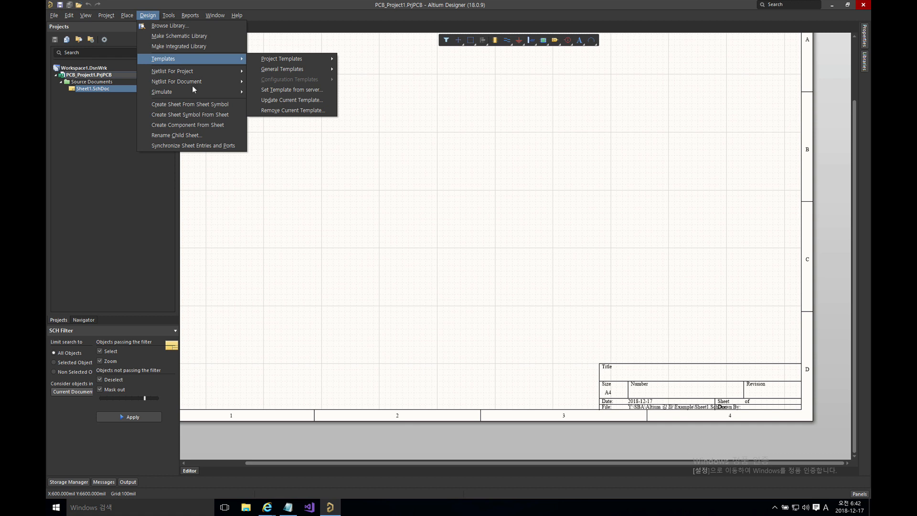
click(303, 179)
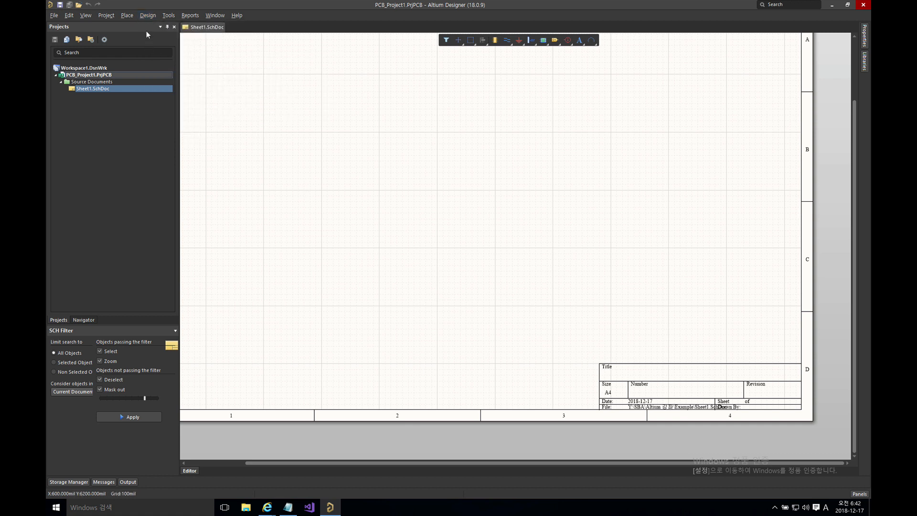
click(148, 15)
mouse_move(184, 60)
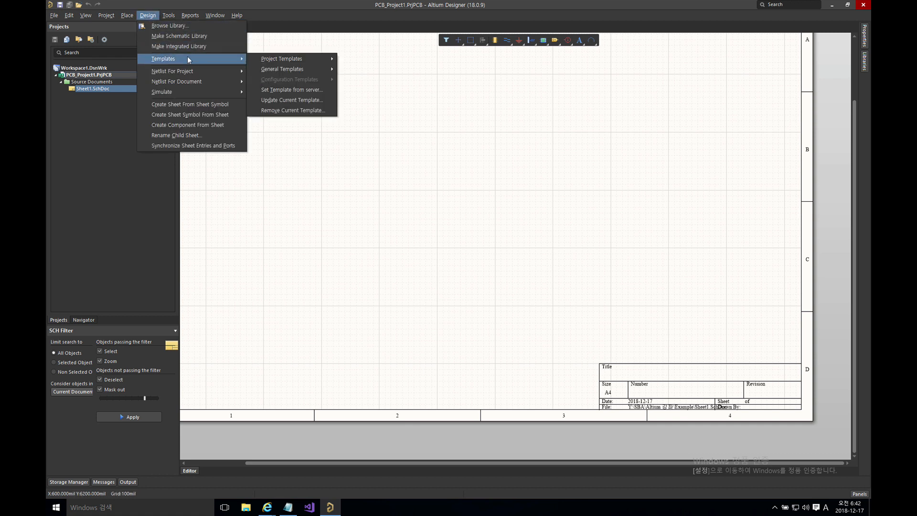
mouse_move(270, 59)
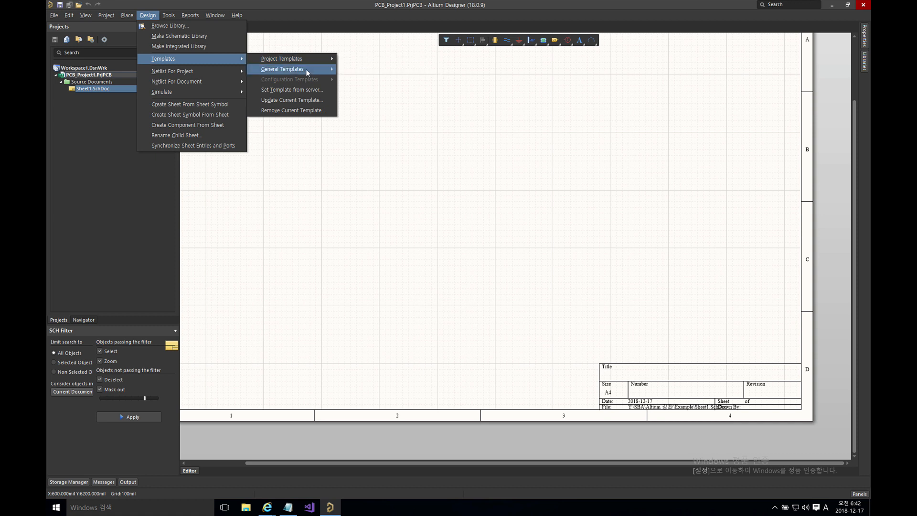
mouse_move(306, 70)
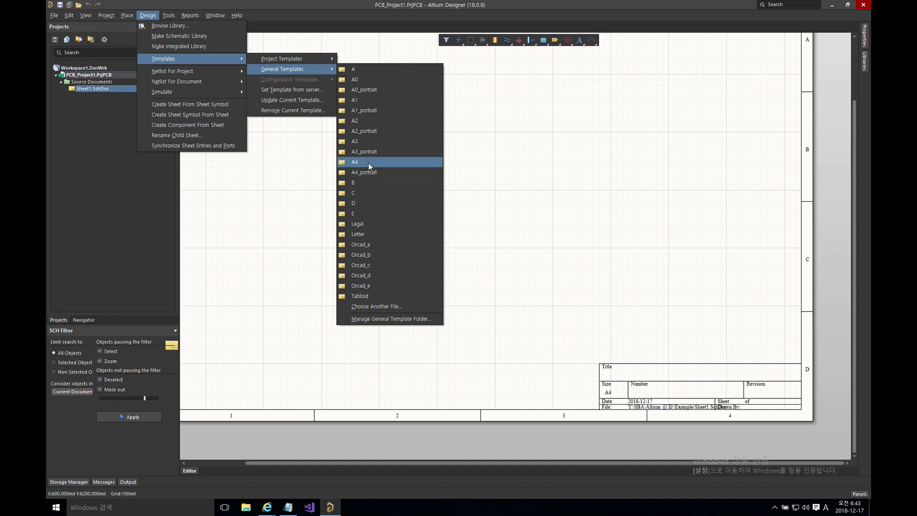
Step: Apply the A4 general template to just this document, with Do not update any parameters
click(369, 163)
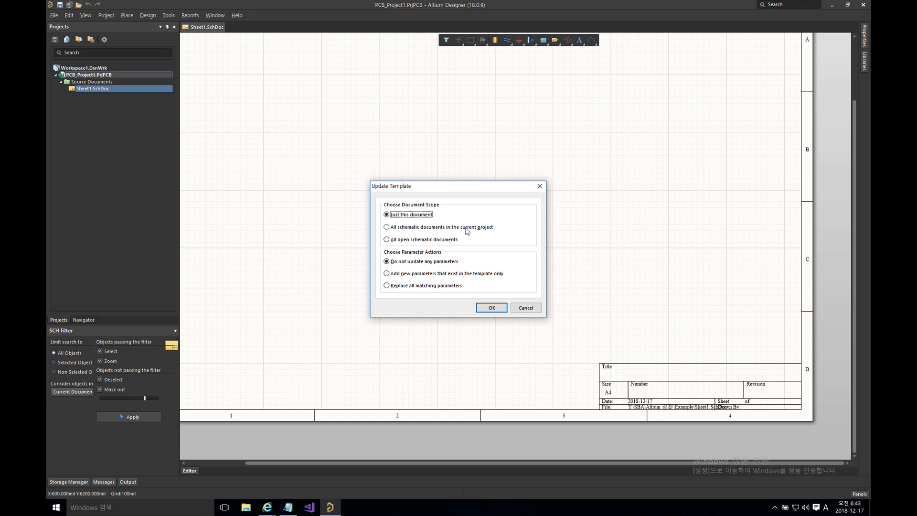
click(404, 230)
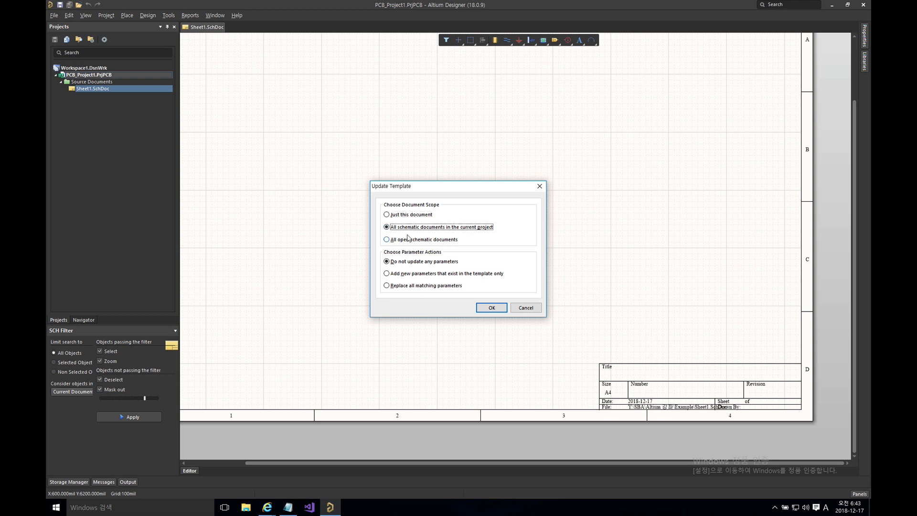
click(410, 241)
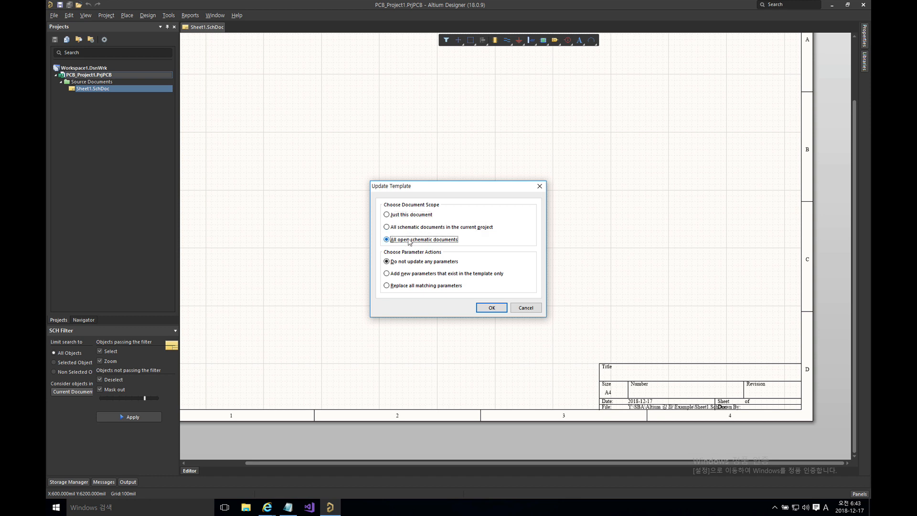
click(410, 215)
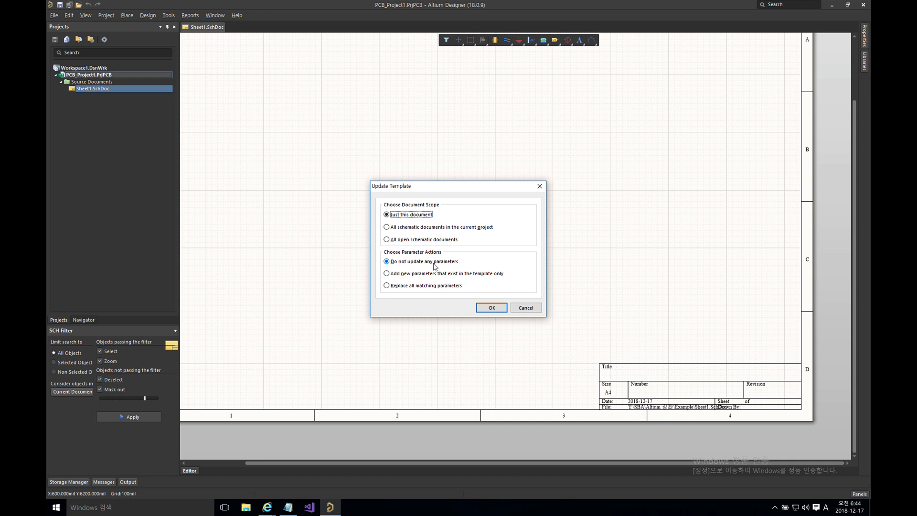
click(424, 275)
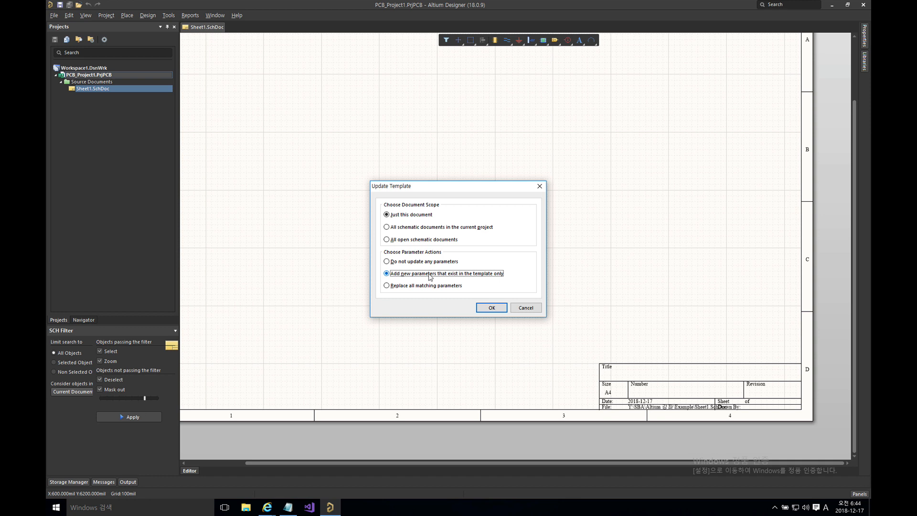
click(416, 287)
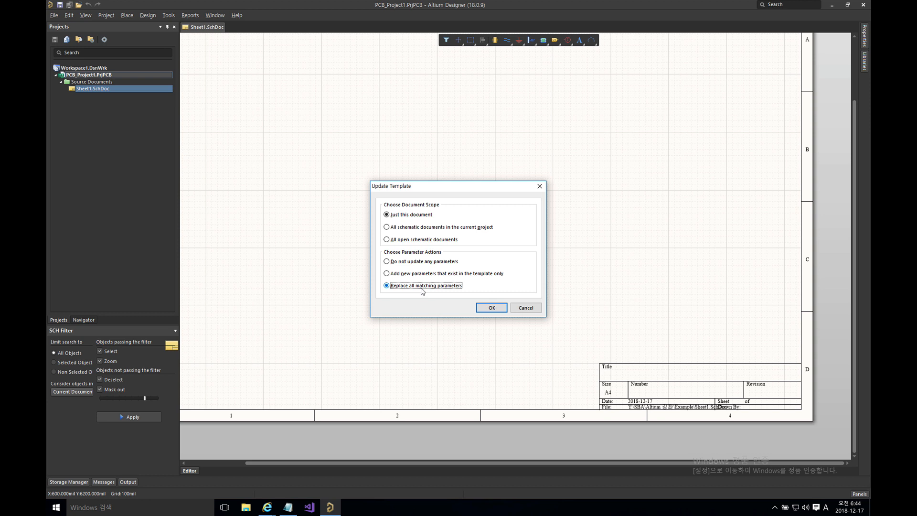
click(423, 264)
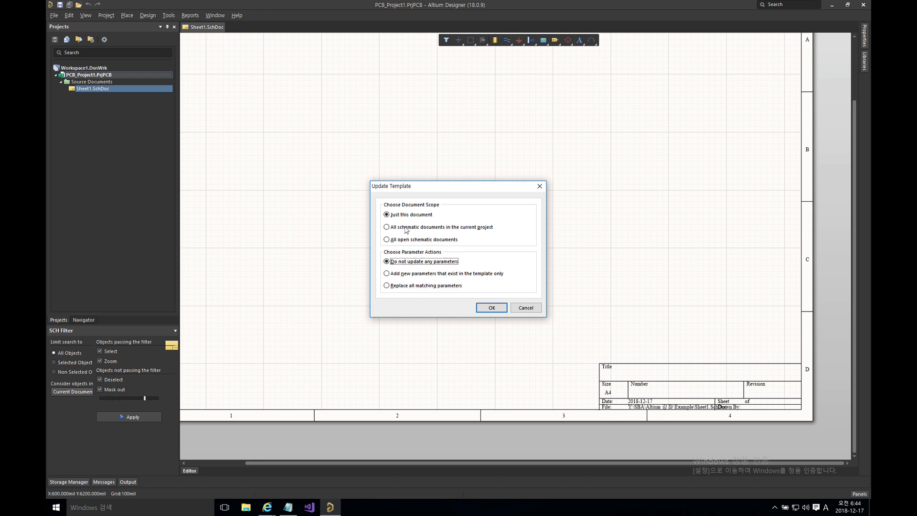
click(490, 308)
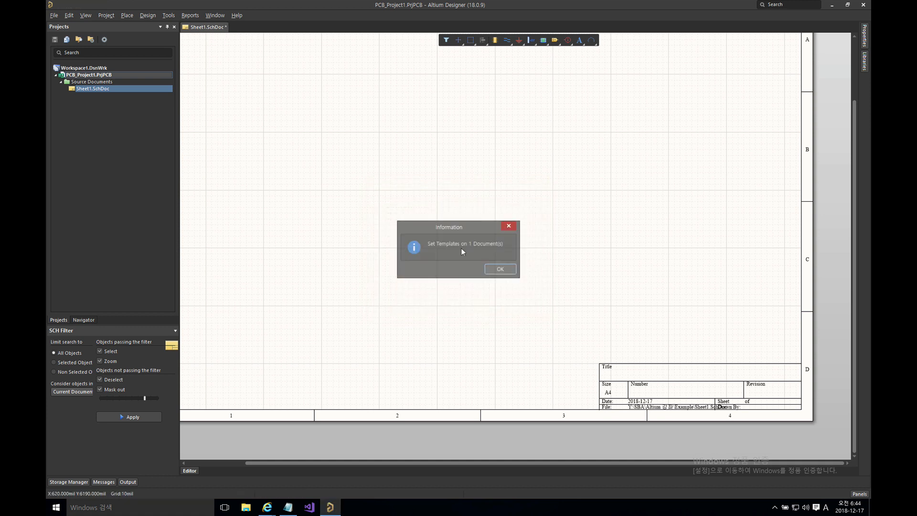
Step: Close the Set Templates notice, fit the CBQ title-block sheet in view, and launch File Explorer
click(497, 269)
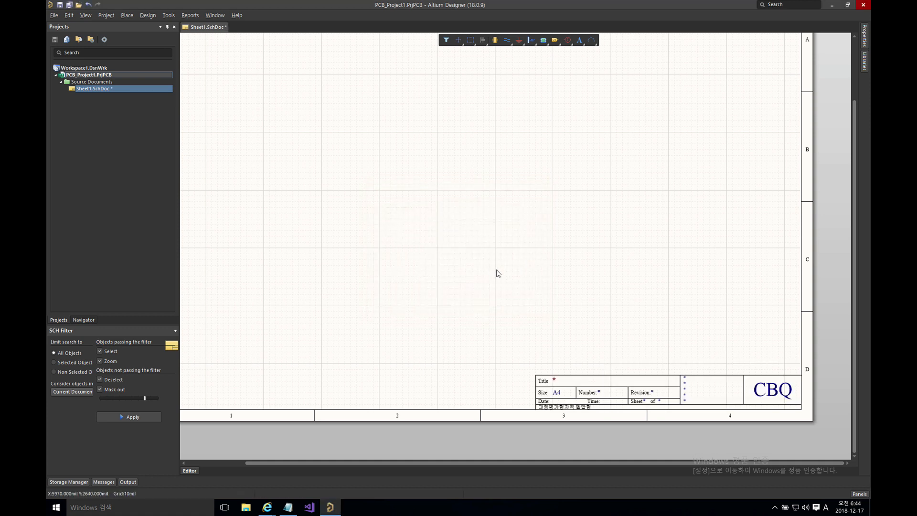
right_drag(520, 254, 471, 225)
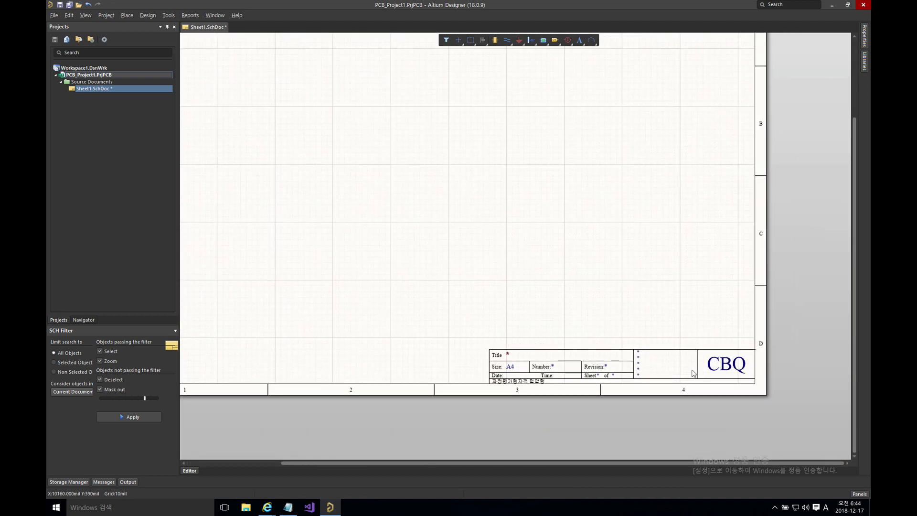
right_drag(420, 217, 483, 275)
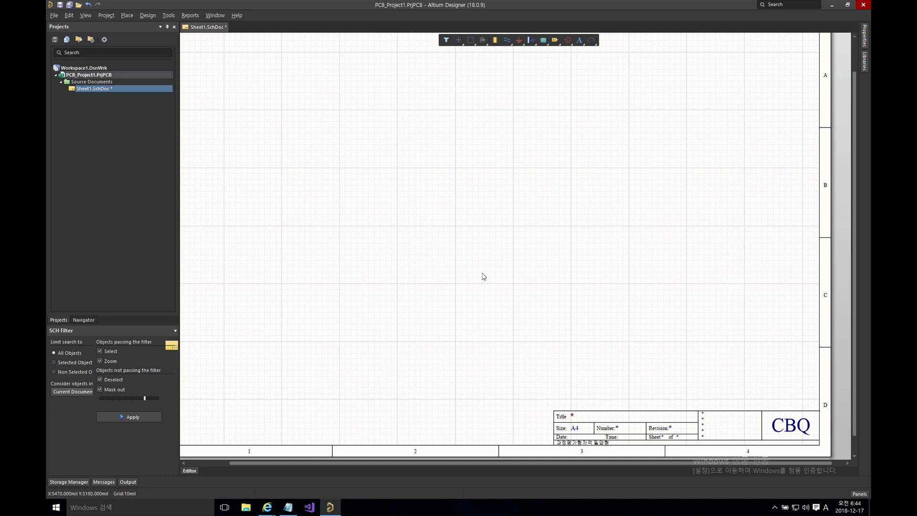
ctrl+scroll(479, 270, down, 3)
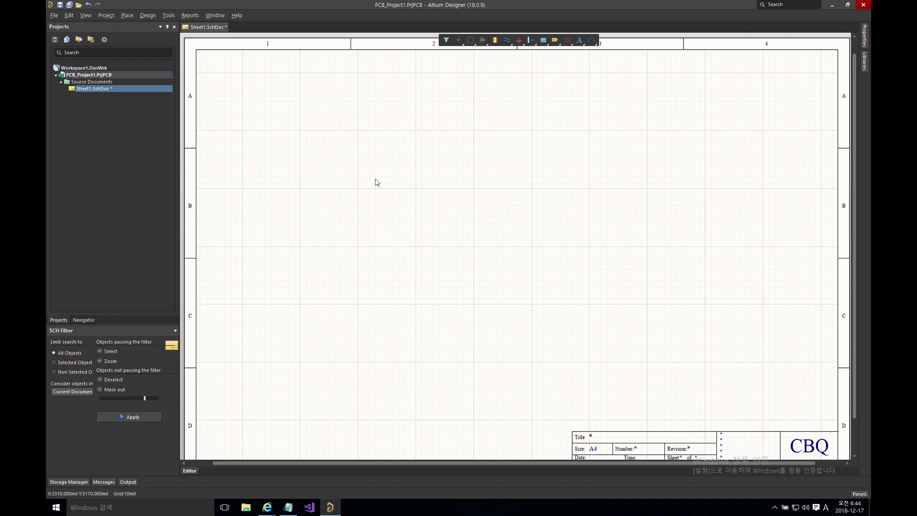
click(247, 508)
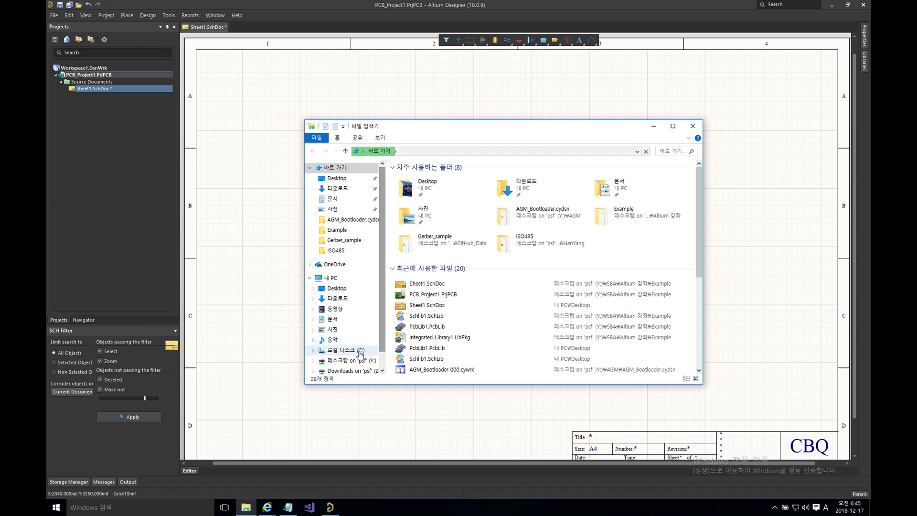
Step: Browse to C:\사용자\공용\공용 문서\Altium\AD18\Templates and drag A4.SchDot into Altium's Projects panel
click(370, 350)
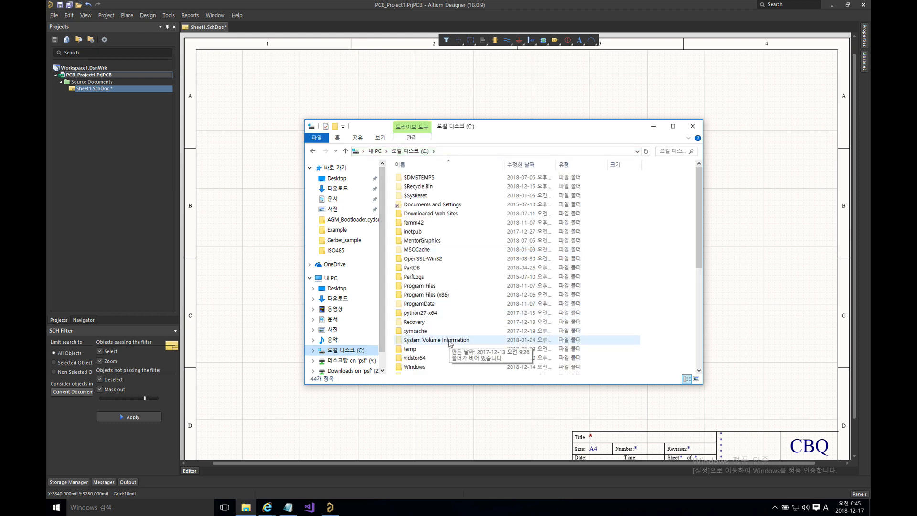
scroll(449, 343, down, 2)
click(430, 333)
double_click(429, 333)
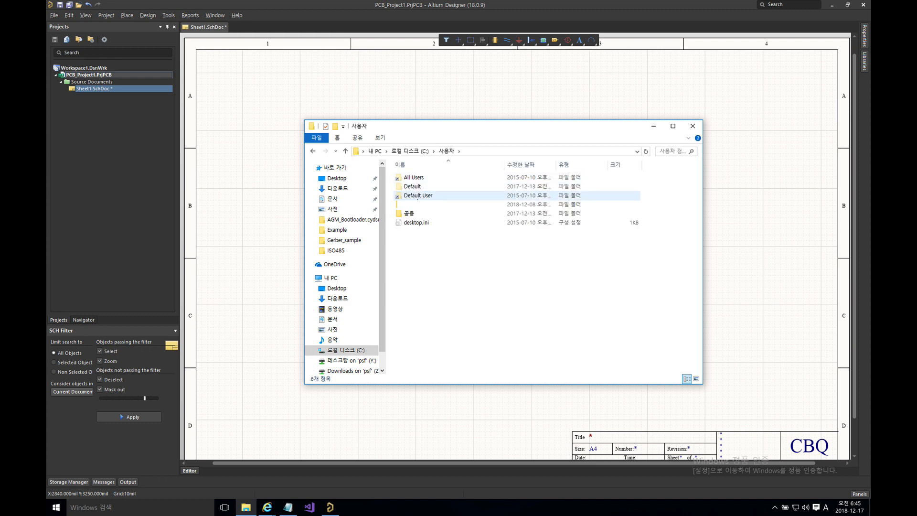
double_click(410, 214)
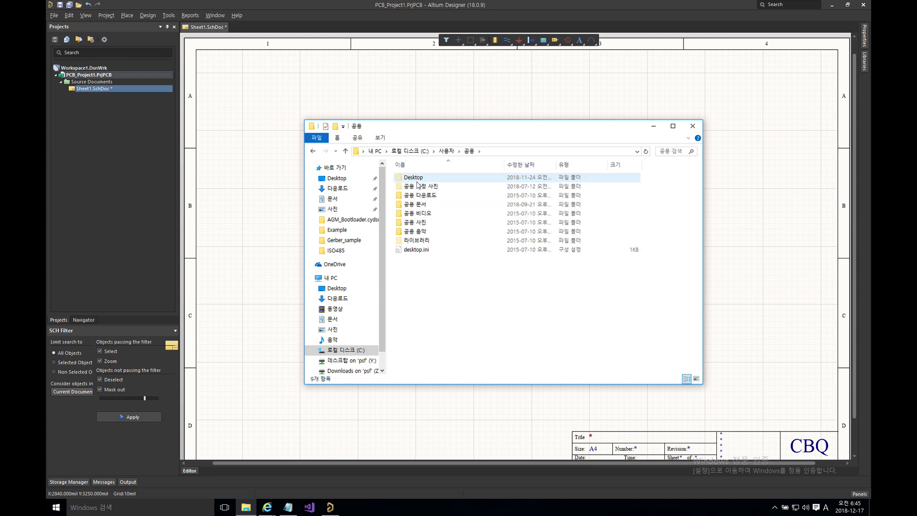
double_click(417, 206)
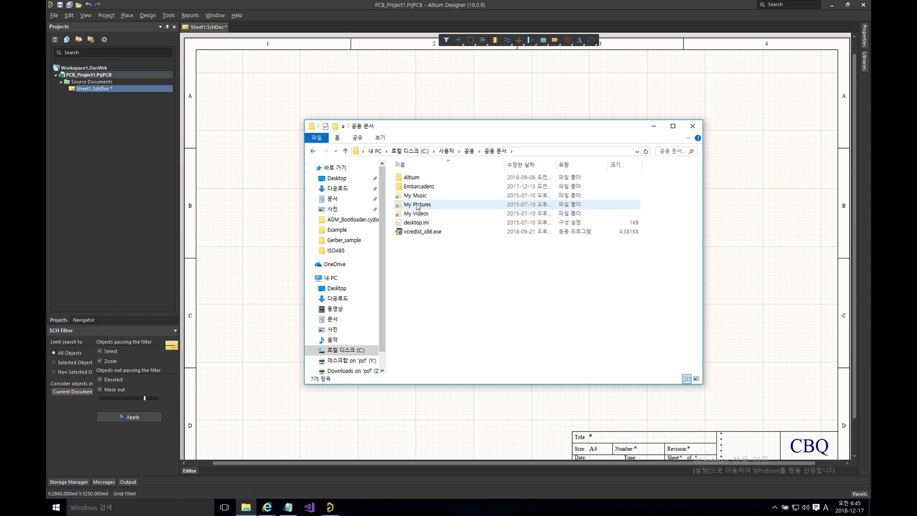
double_click(419, 179)
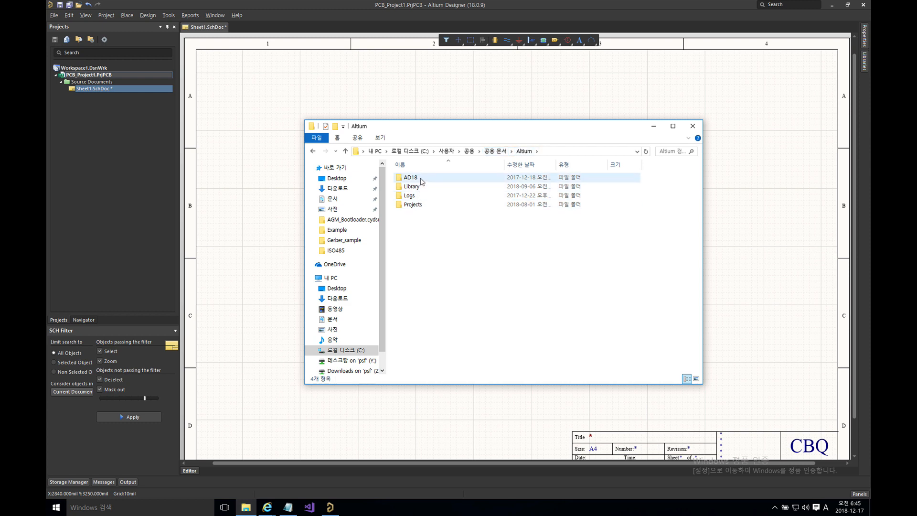
double_click(411, 177)
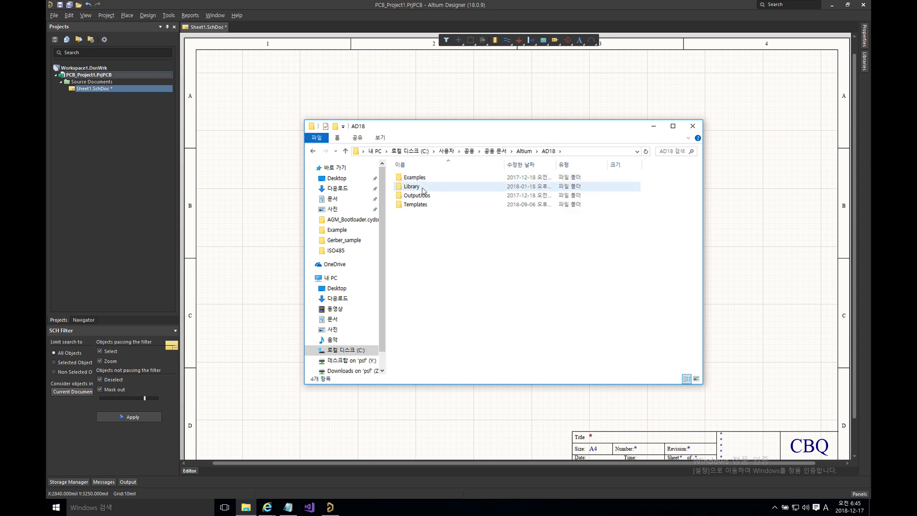
click(422, 206)
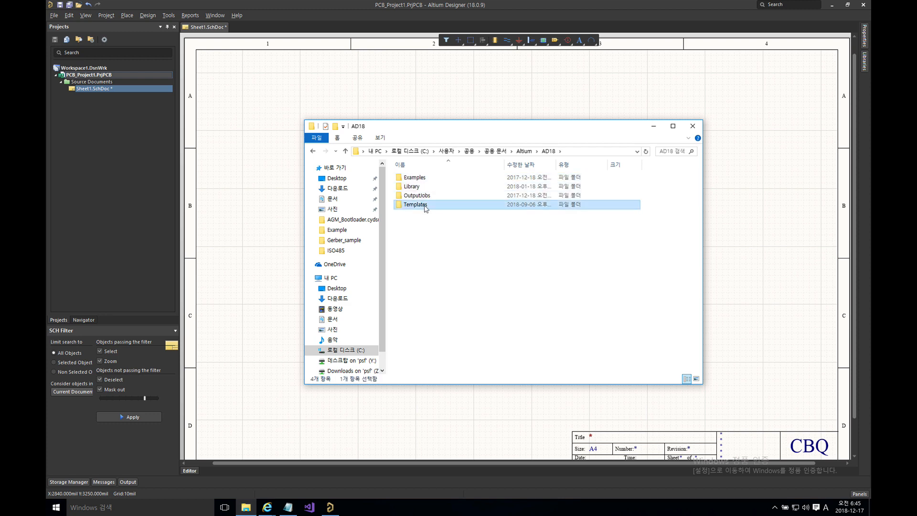
double_click(425, 205)
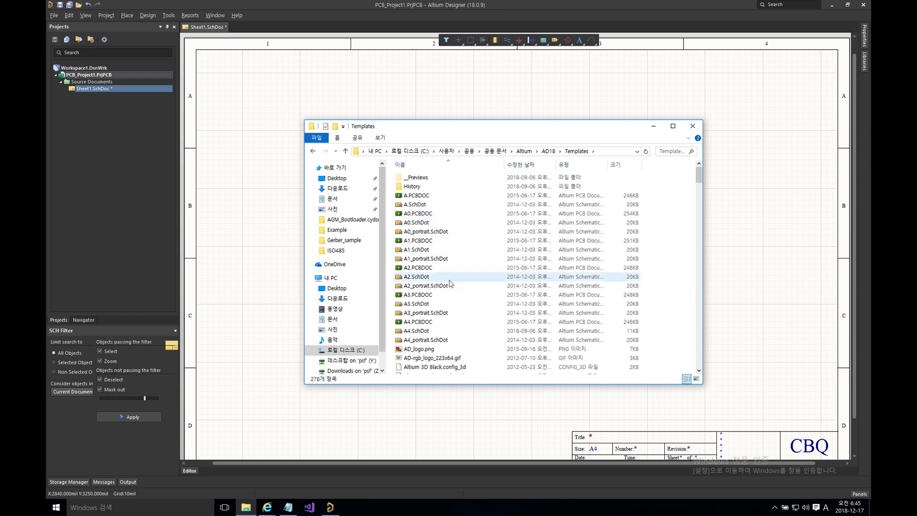
click(429, 333)
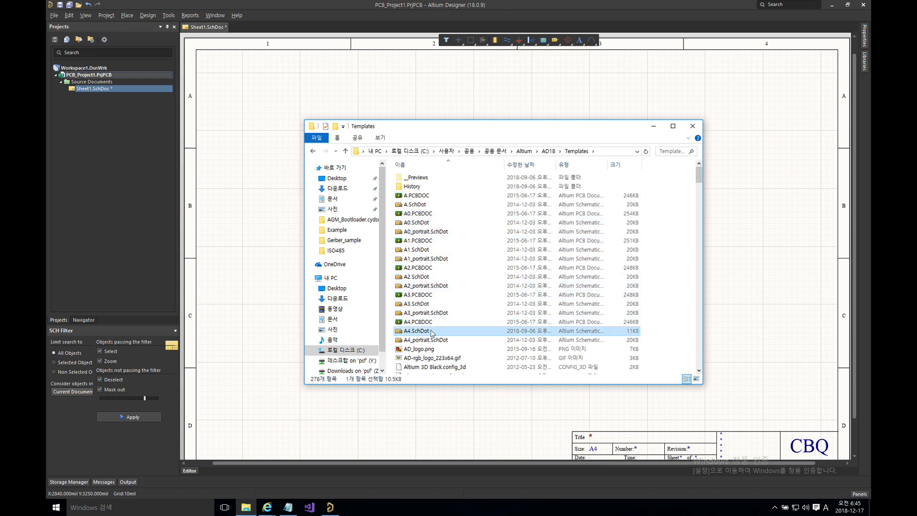
drag(431, 334, 161, 228)
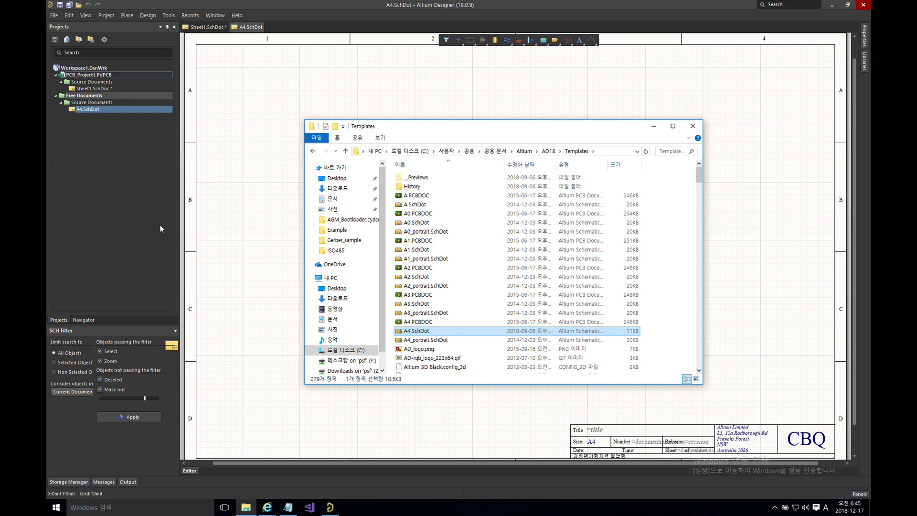
Step: In the A4.SchDot template, select and delete the CBQ text in the title block
click(237, 86)
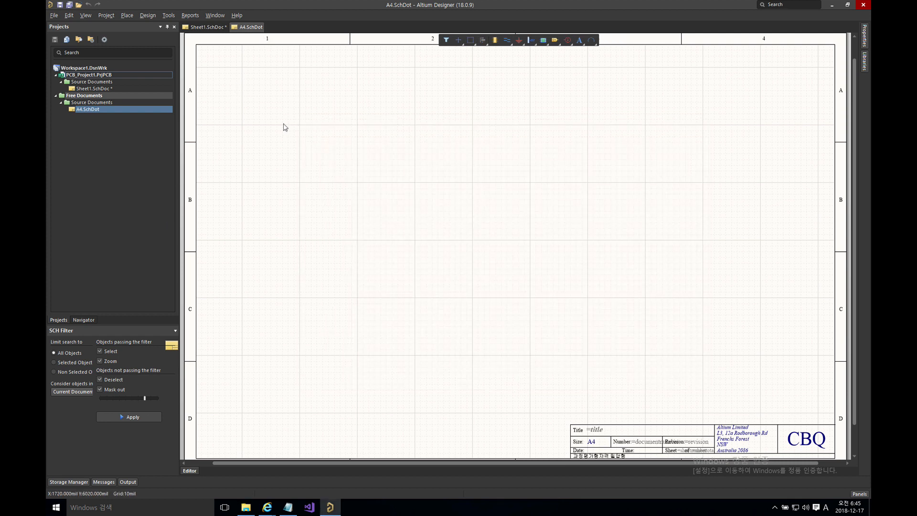
click(205, 27)
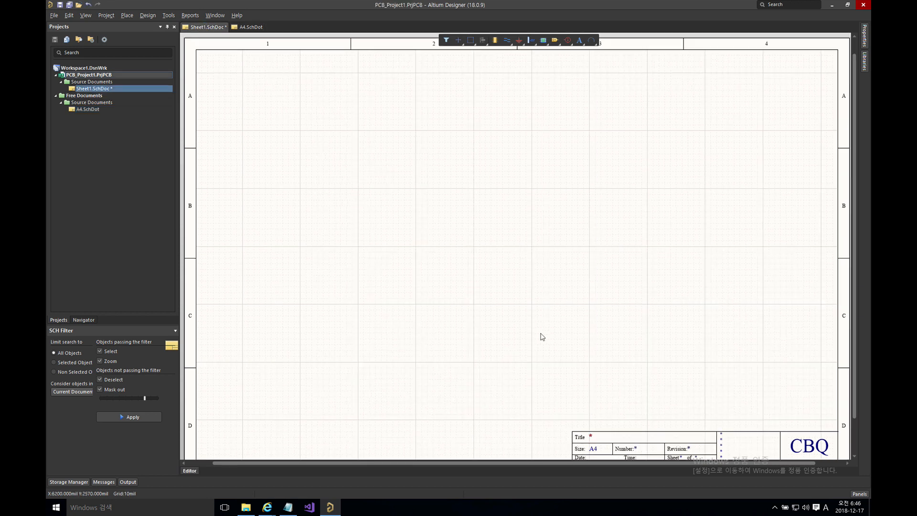
drag(538, 340, 727, 453)
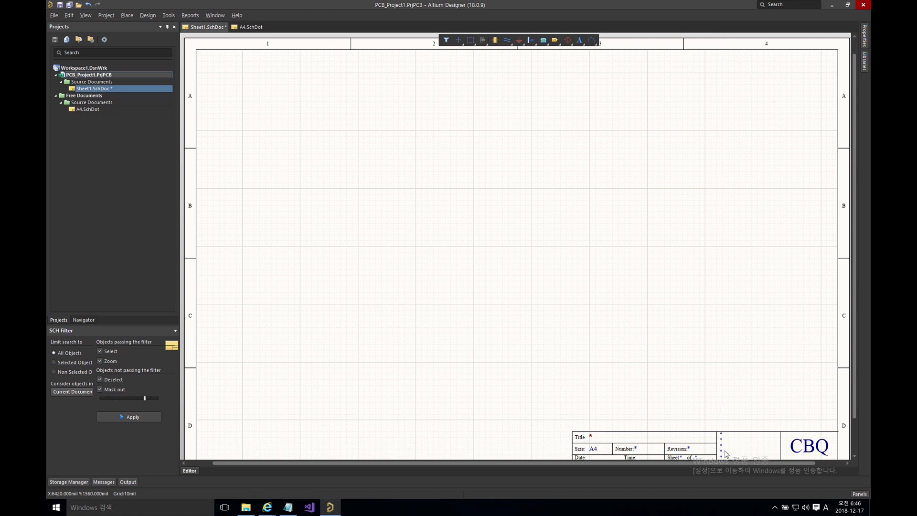
click(247, 27)
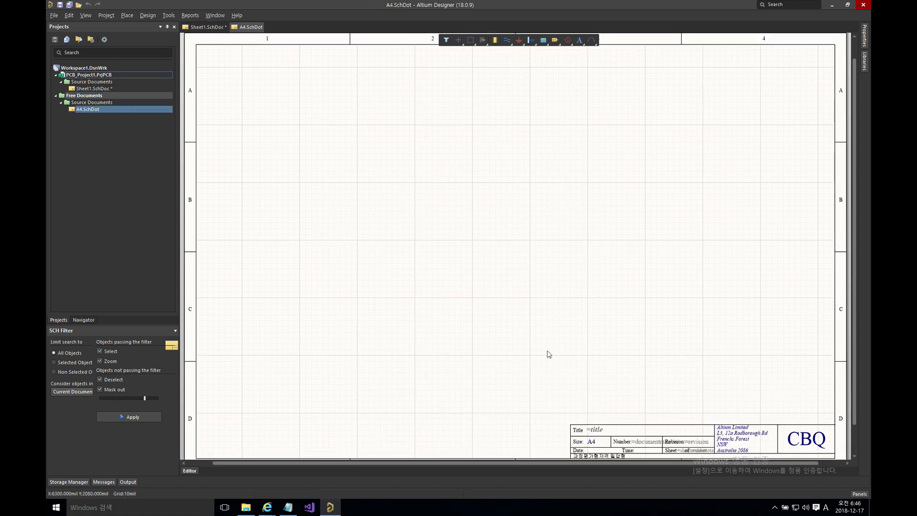
drag(544, 380, 729, 463)
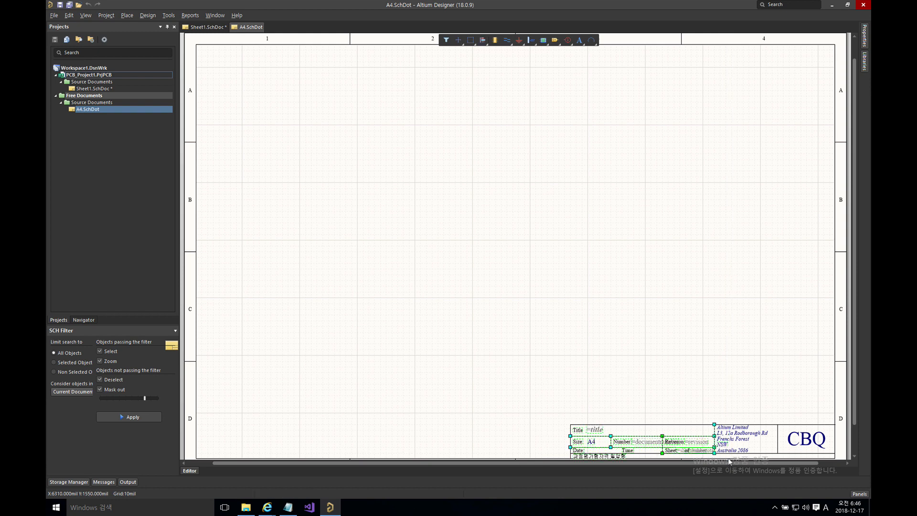
click(720, 381)
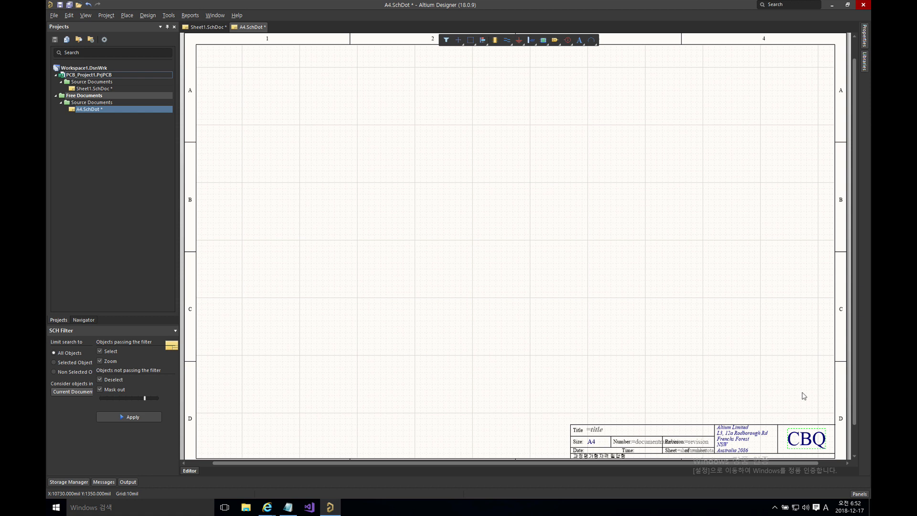
key(Delete)
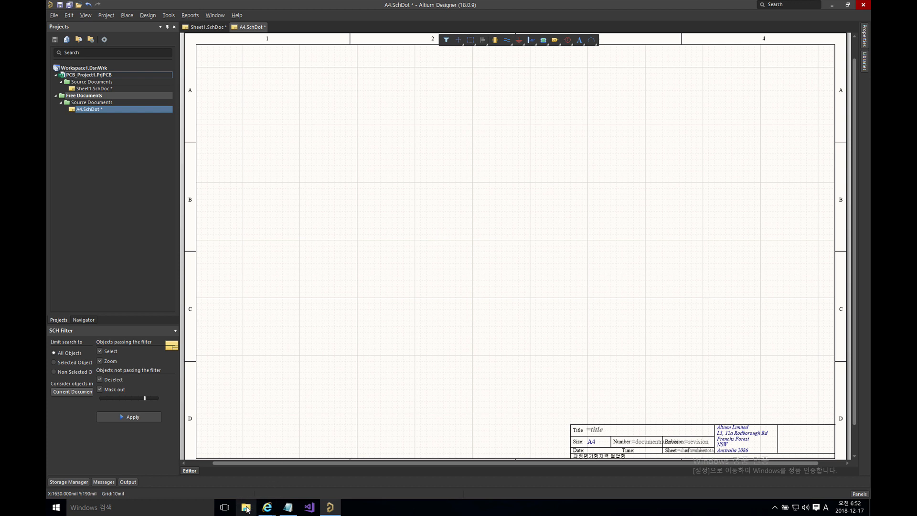
Step: Drag the TechAbyss logo PNG screenshot from the Desktop onto the A4.SchDot sheet
click(247, 509)
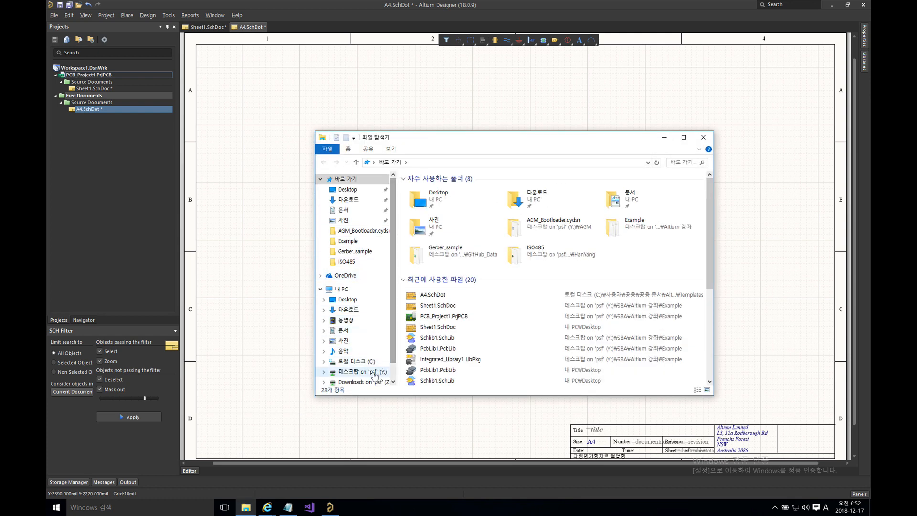
click(354, 302)
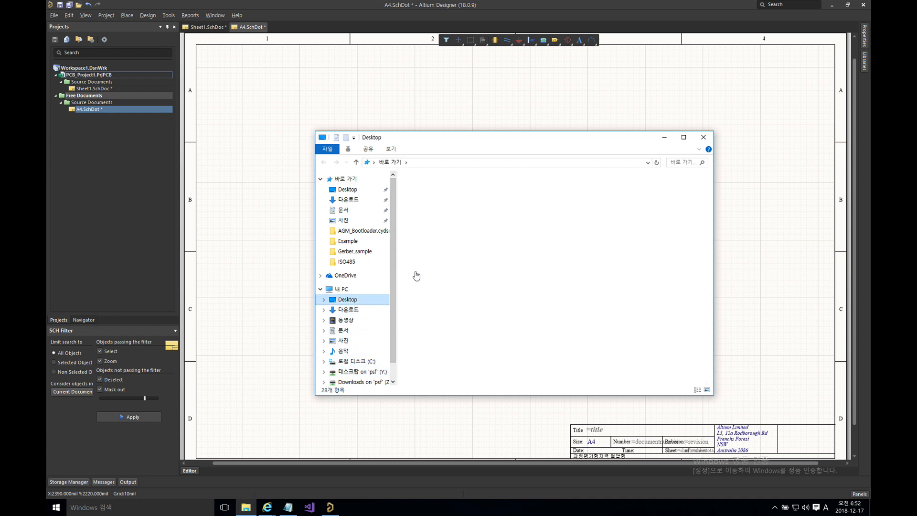
click(530, 227)
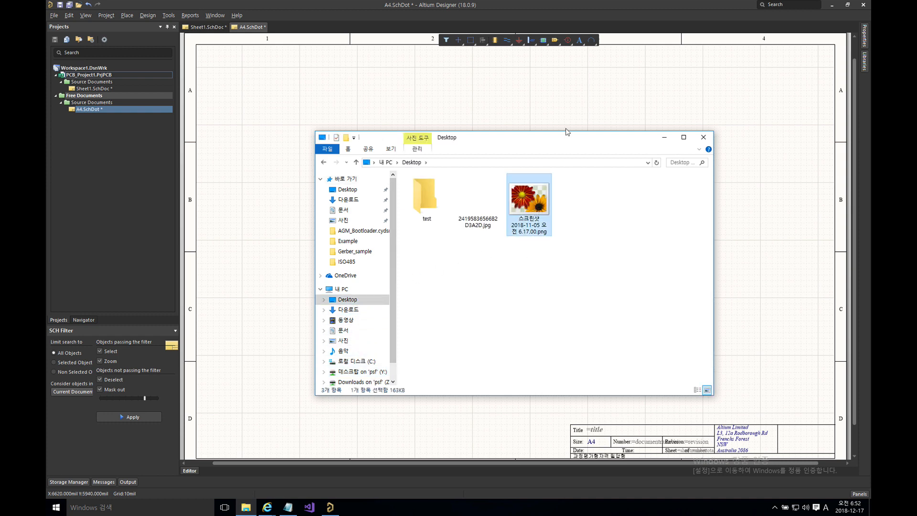
drag(568, 138, 473, 116)
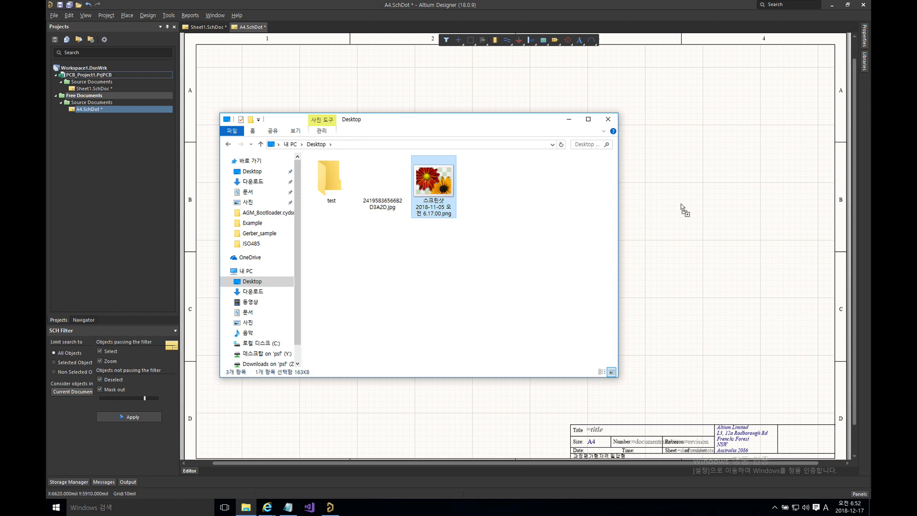
click(692, 216)
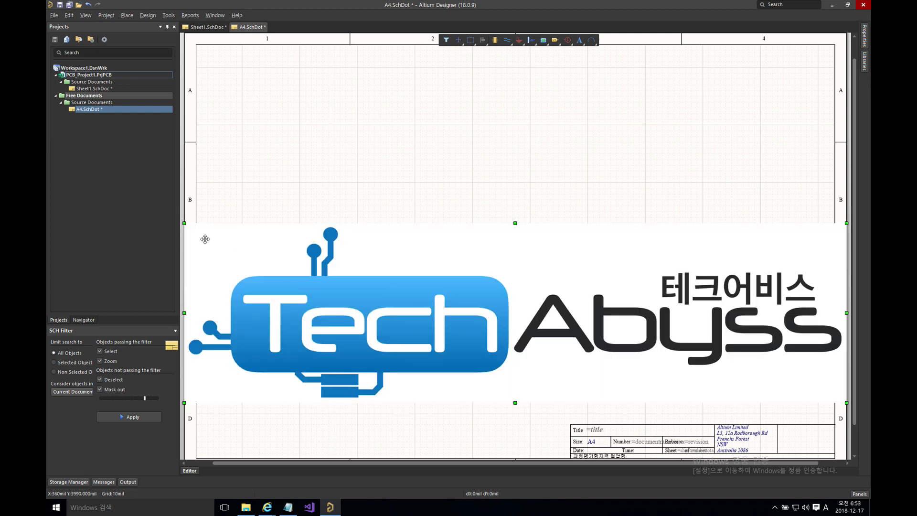
Step: Shrink the TechAbyss logo and drop it into the title block's right-hand box
click(186, 224)
drag(184, 223, 431, 328)
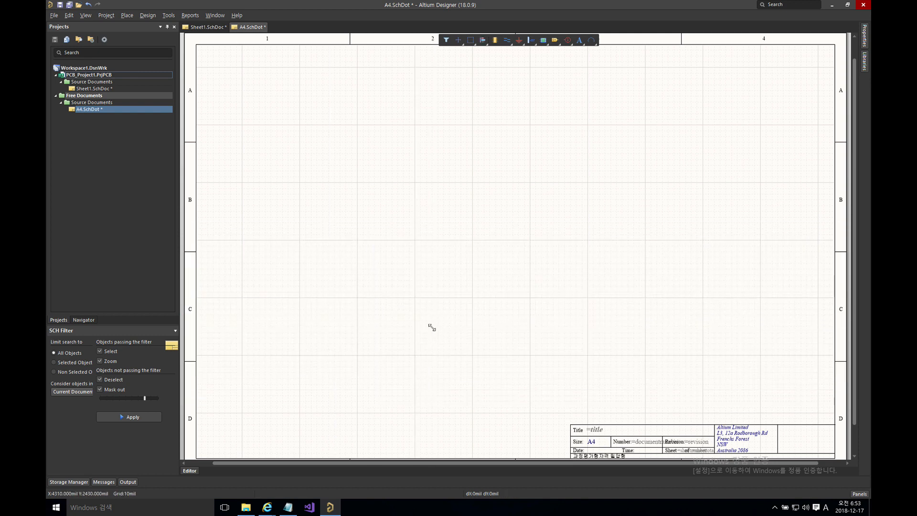
drag(606, 360, 471, 303)
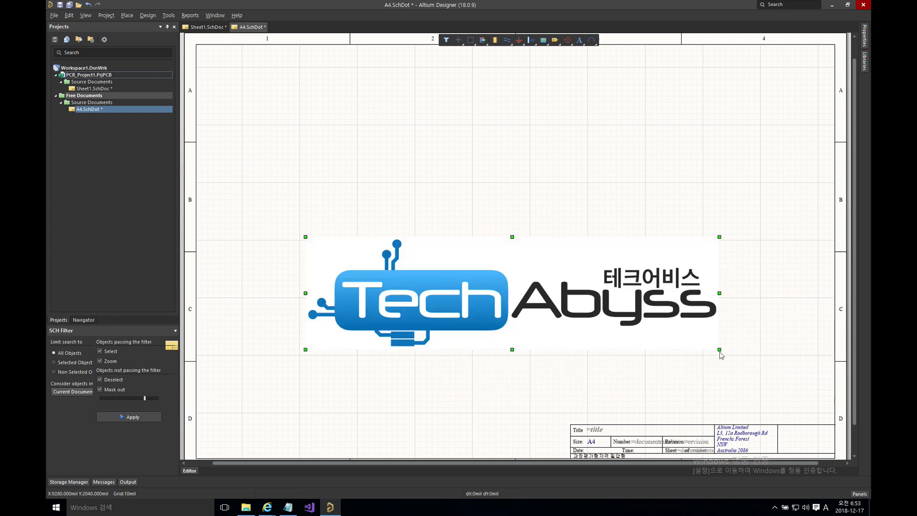
drag(719, 348, 352, 249)
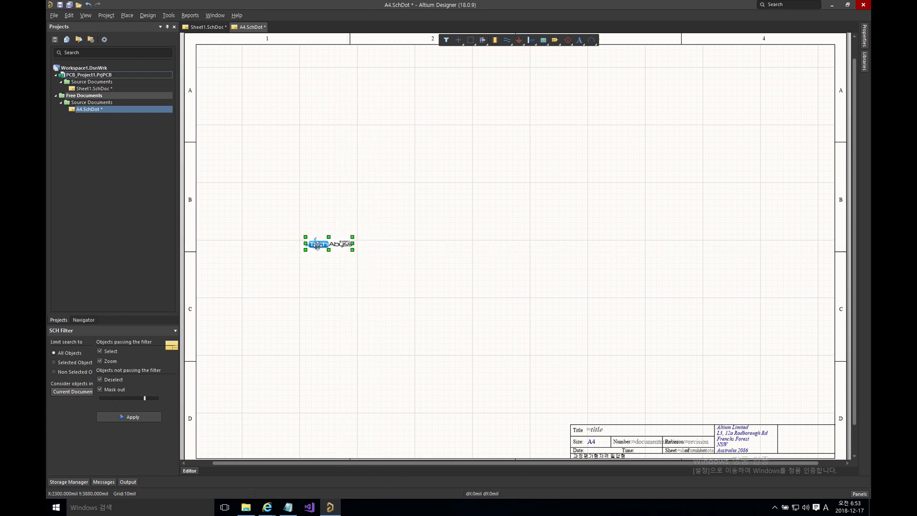
click(620, 321)
drag(621, 321, 813, 440)
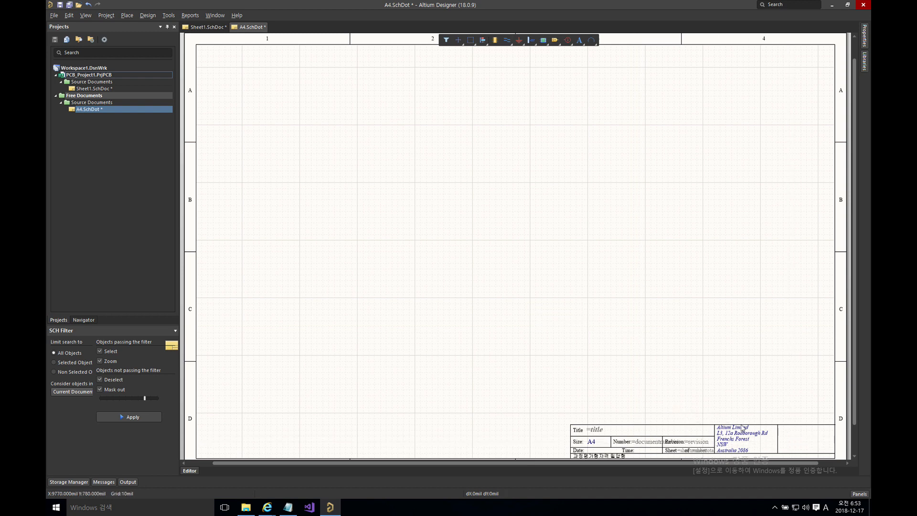
drag(713, 425, 808, 440)
click(756, 397)
Step: Open the properties of the =title text in the title block's Title field
scroll(724, 394, up, 1)
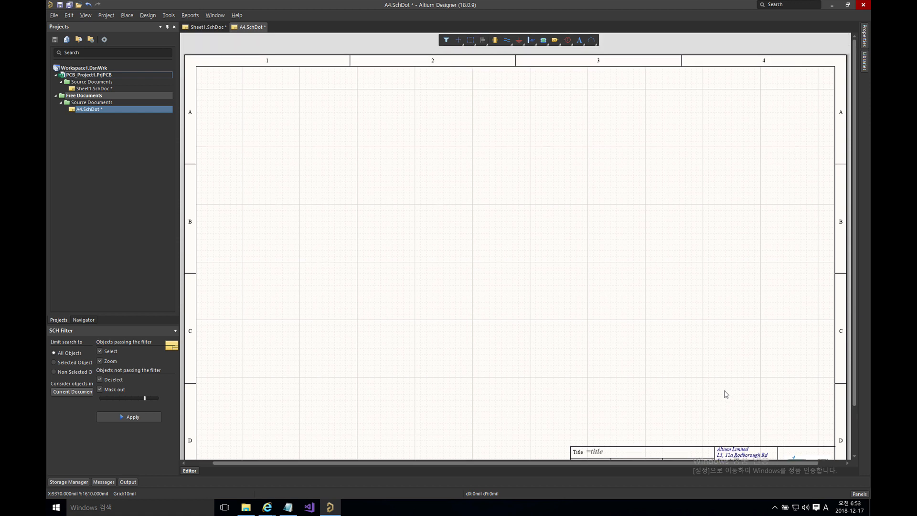
scroll(723, 393, down, 3)
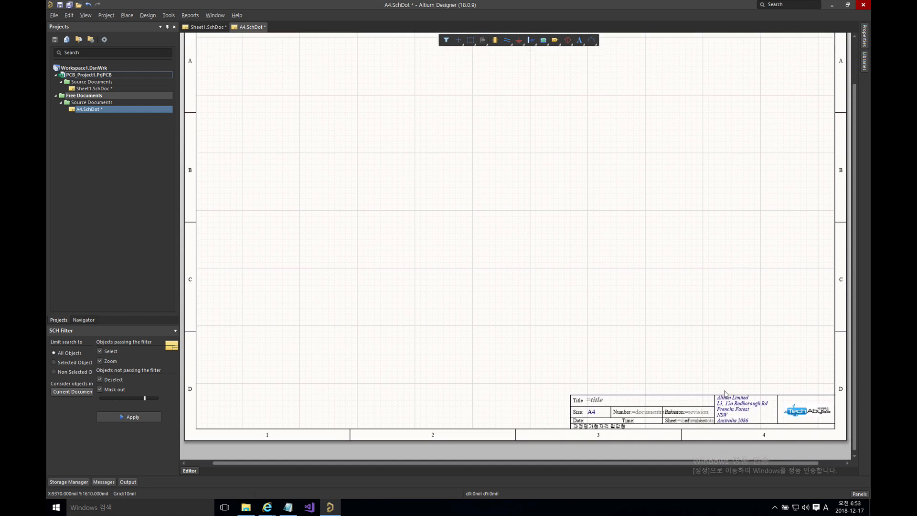
click(593, 398)
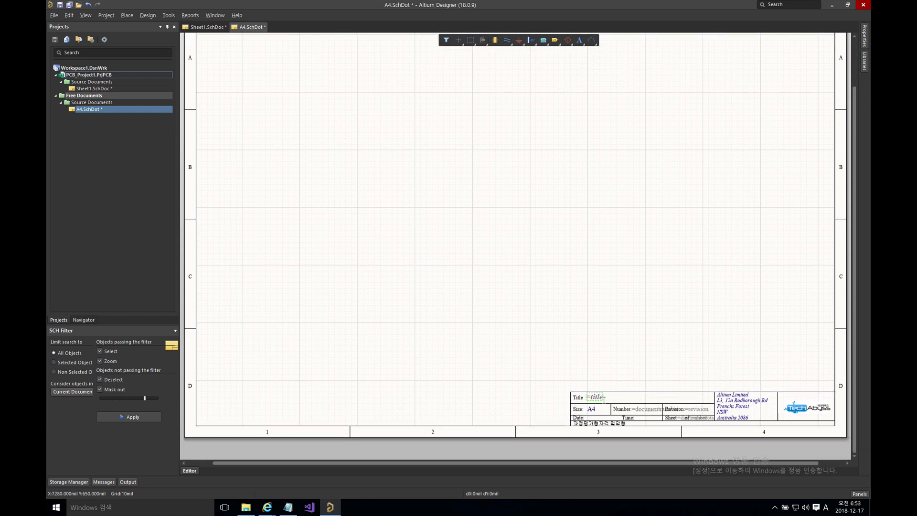
click(579, 398)
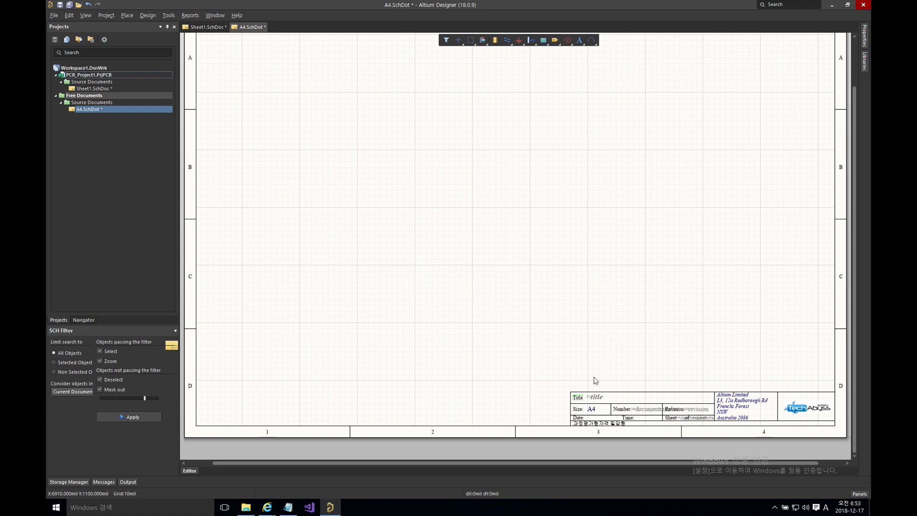
click(622, 392)
click(598, 398)
double_click(598, 397)
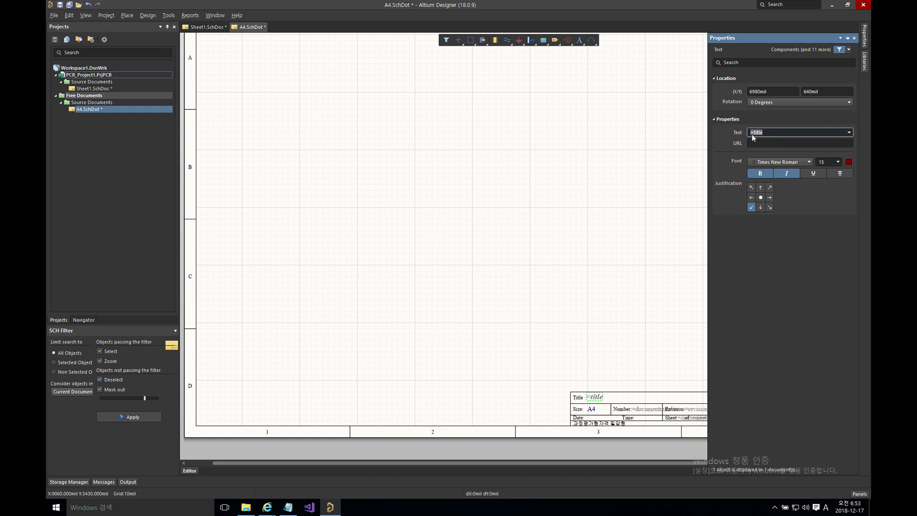
Step: Review the =title text value, deselect it, and save A4.SchDot
click(752, 133)
double_click(757, 132)
click(637, 170)
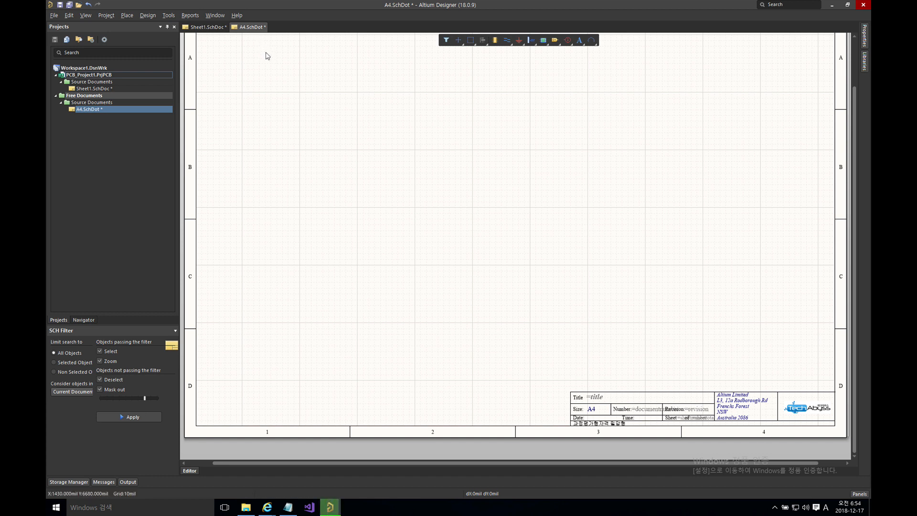
key(ctrl+s)
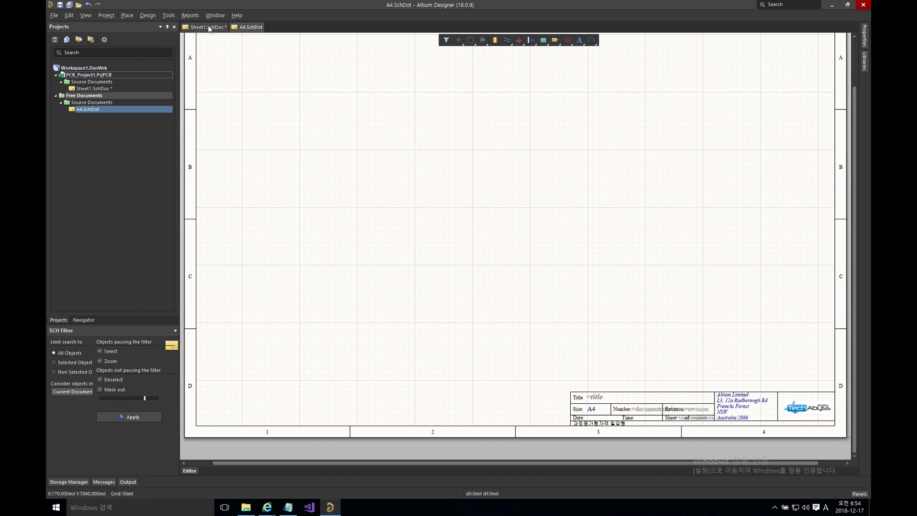
Step: Close A4.SchDot and apply the General Templates A4 template to Sheet1
right_click(247, 27)
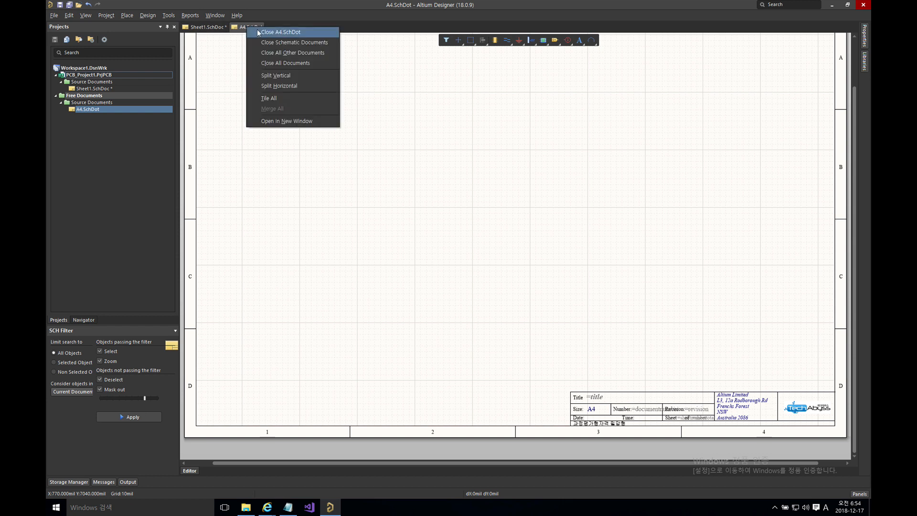
click(268, 34)
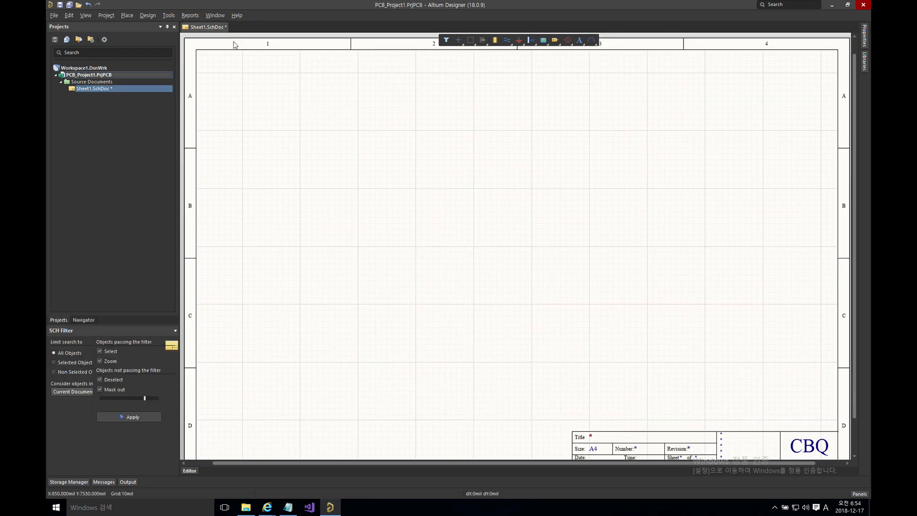
click(146, 16)
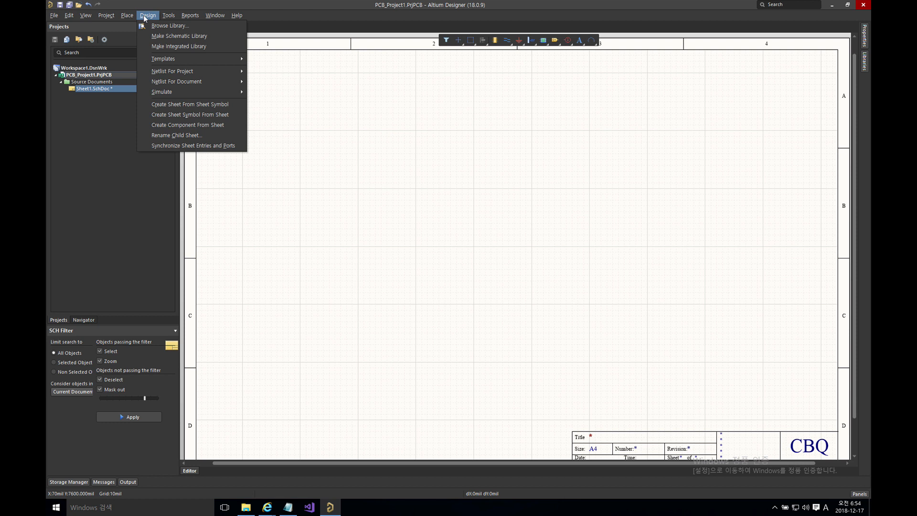
mouse_move(191, 59)
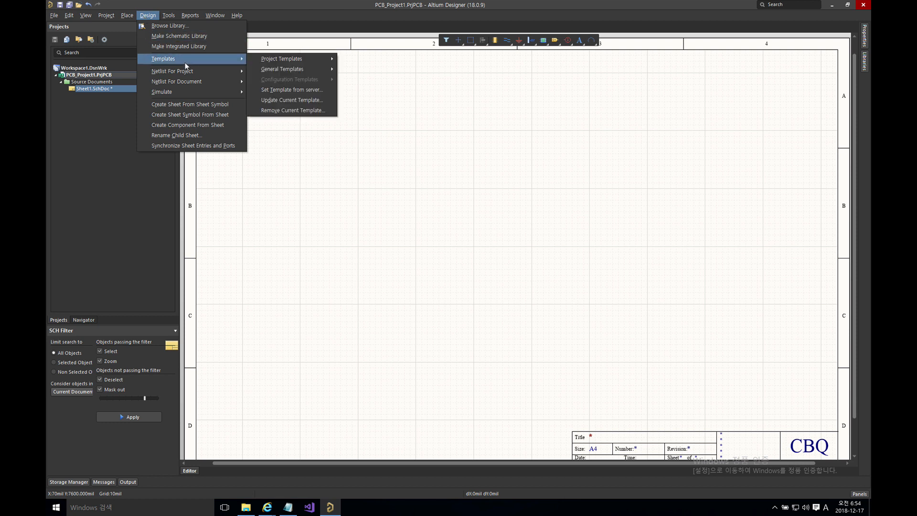
mouse_move(296, 69)
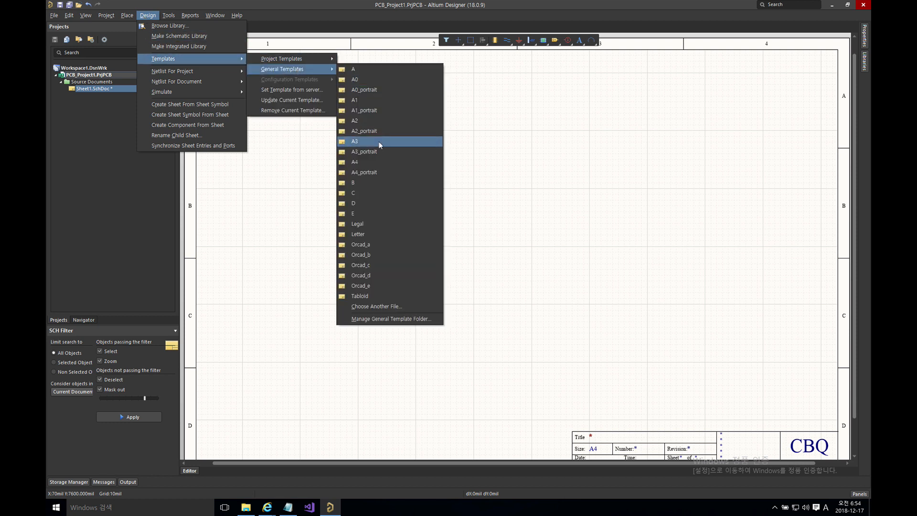
click(363, 165)
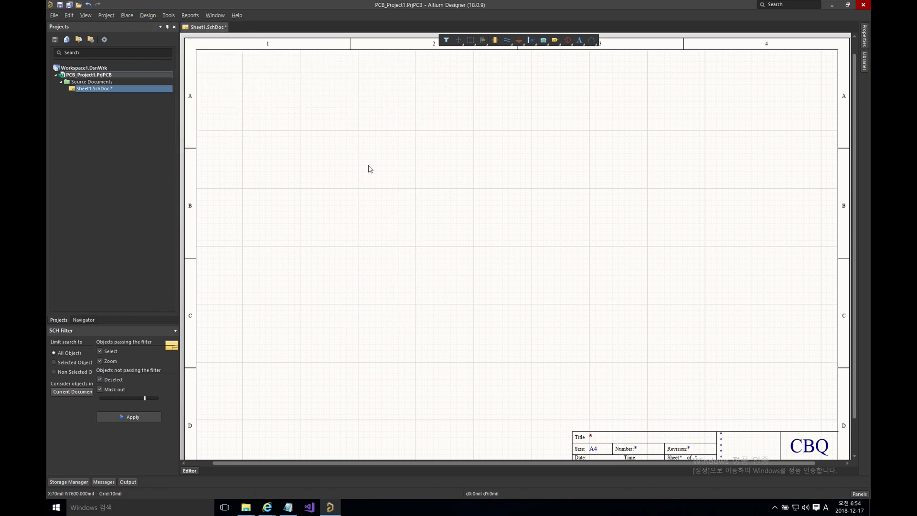
click(493, 309)
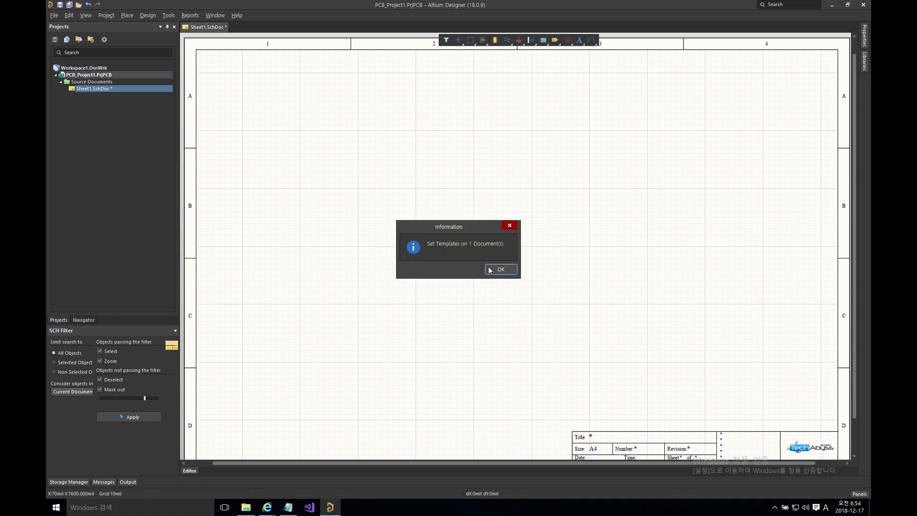
click(495, 270)
scroll(617, 374, down, 1)
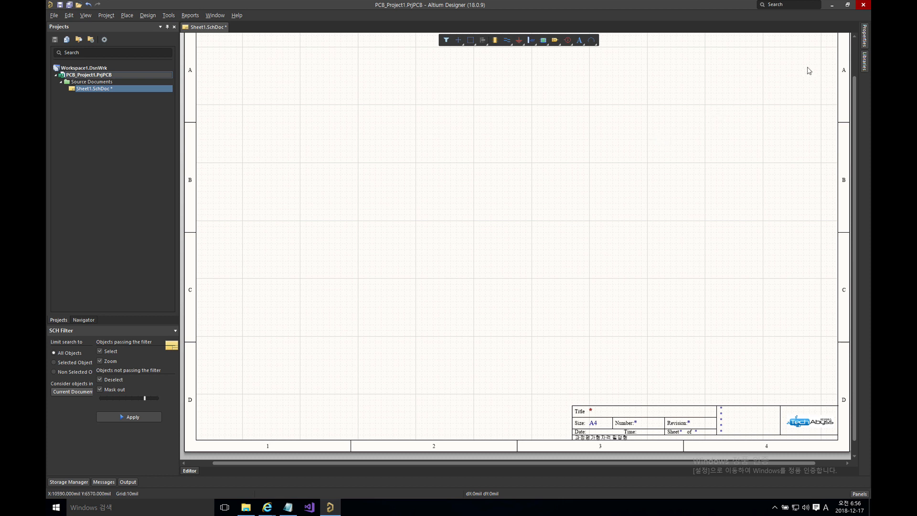
Step: Bring up Sheet1's document Parameters list in the Properties panel
click(864, 35)
drag(349, 85, 648, 273)
click(866, 36)
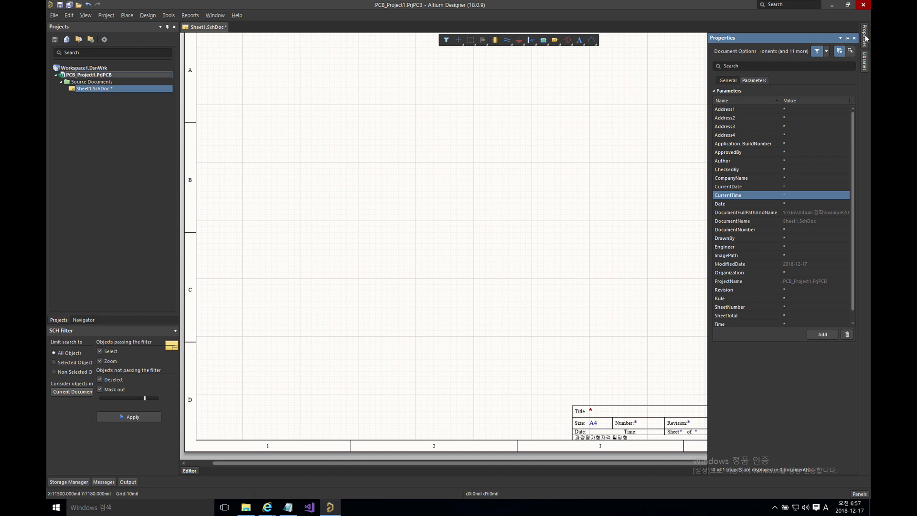
click(729, 80)
click(752, 79)
click(734, 81)
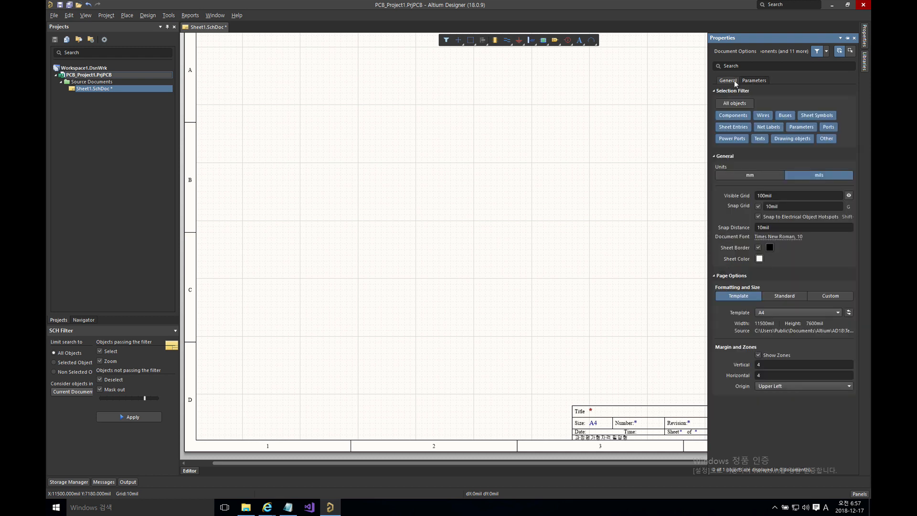
click(757, 81)
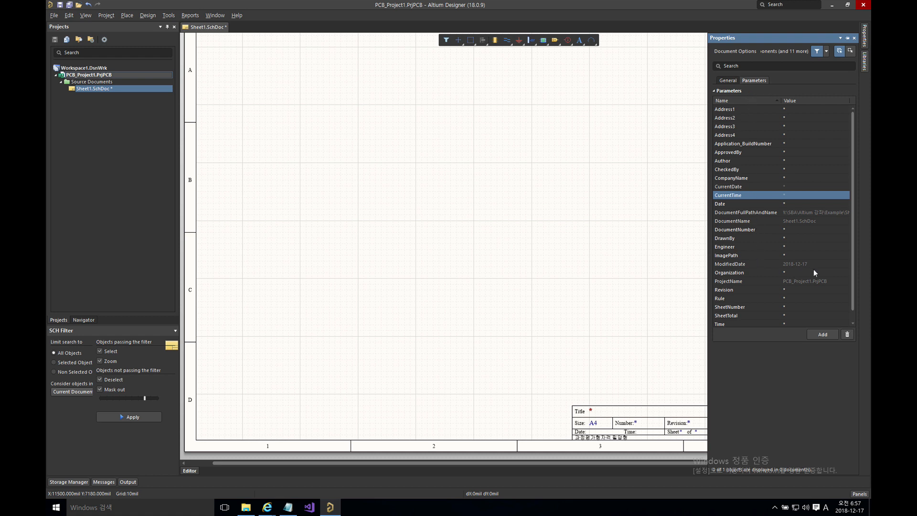
Step: Start entering KitProg as the Title parameter's value
drag(853, 285, 854, 302)
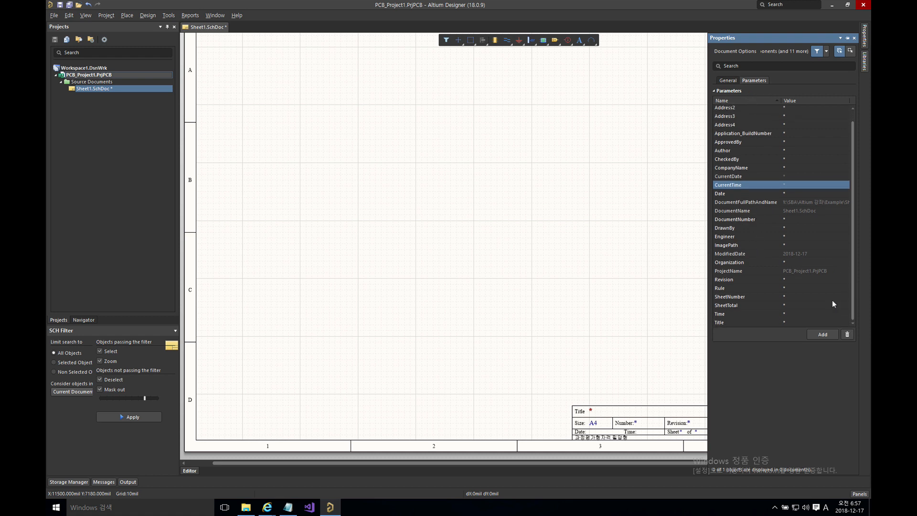
click(724, 323)
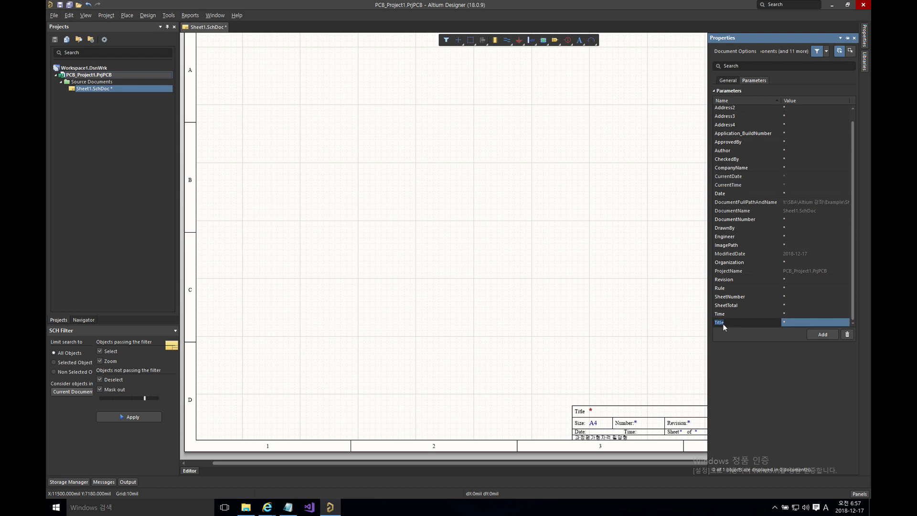
click(801, 324)
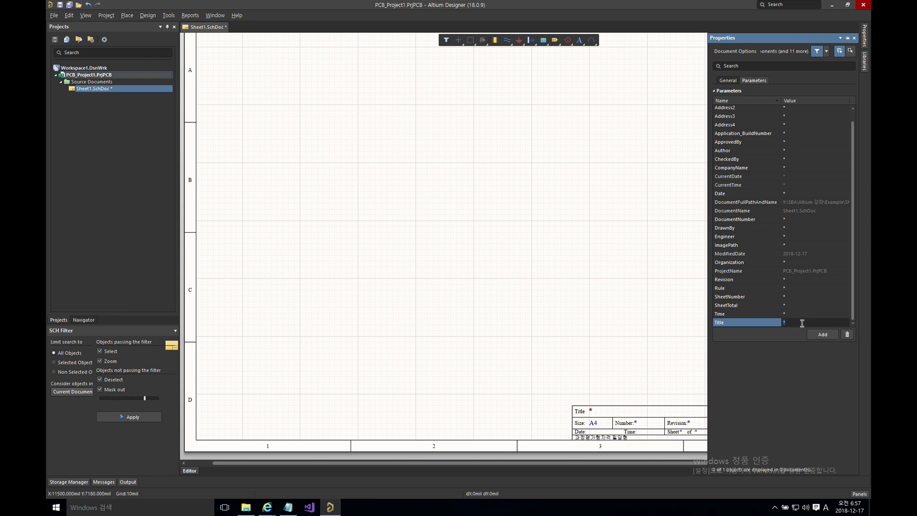
text(KitProg)
Step: Commit KitProg as Sheet1's Title parameter value
key(Return)
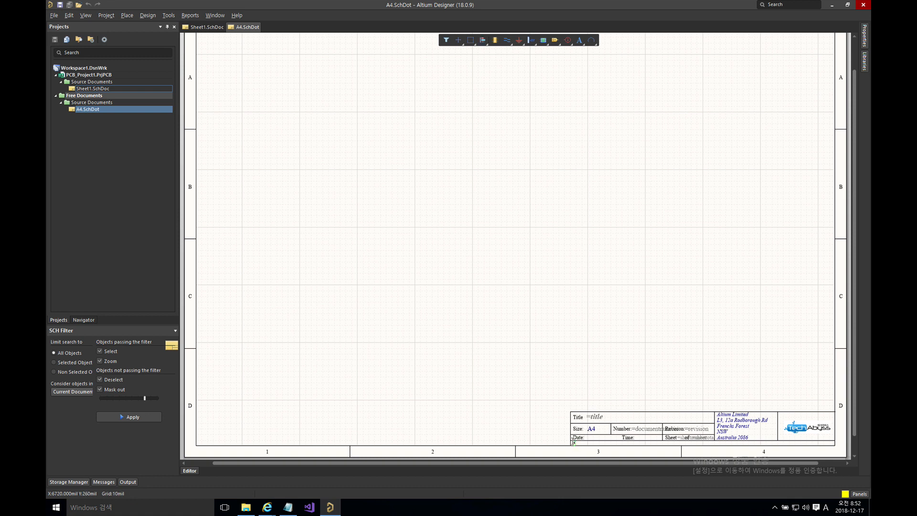
Step: Replace the * text under Date in the title block with =NameTest
ctrl+scroll(576, 444, up, 6)
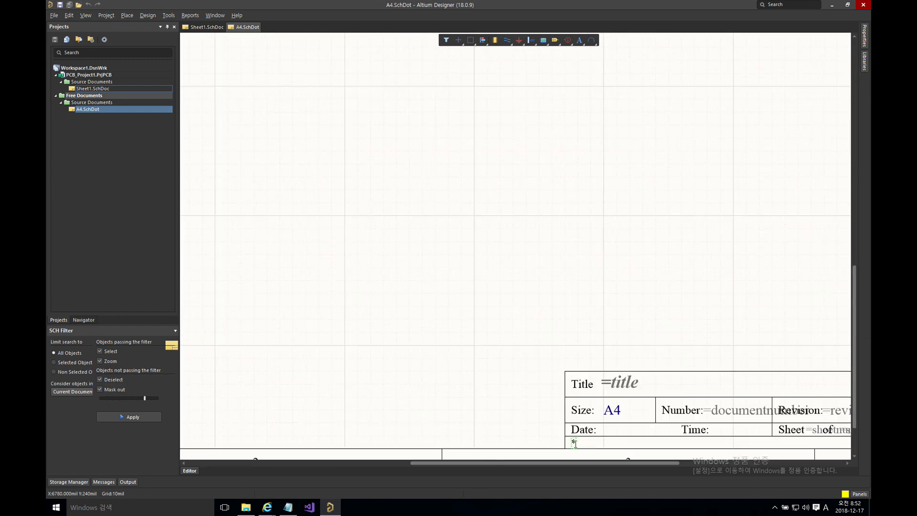
right_drag(531, 391, 499, 370)
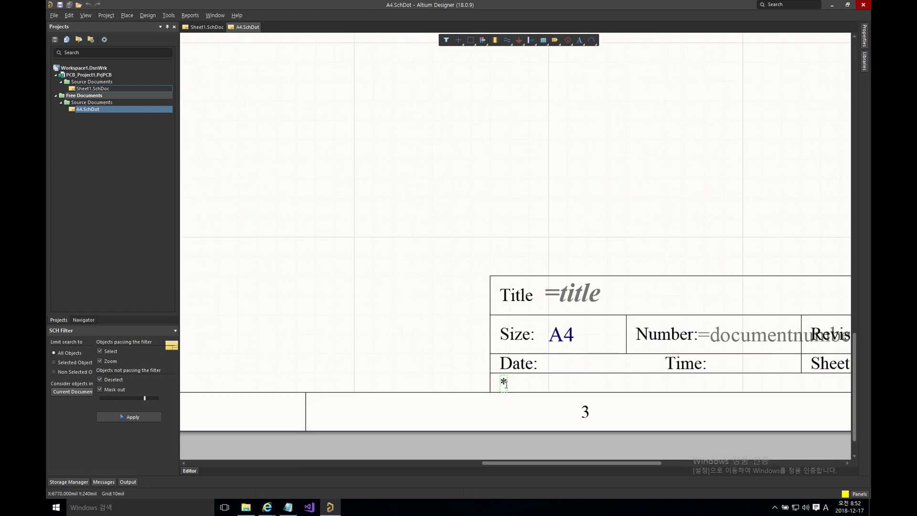
double_click(503, 382)
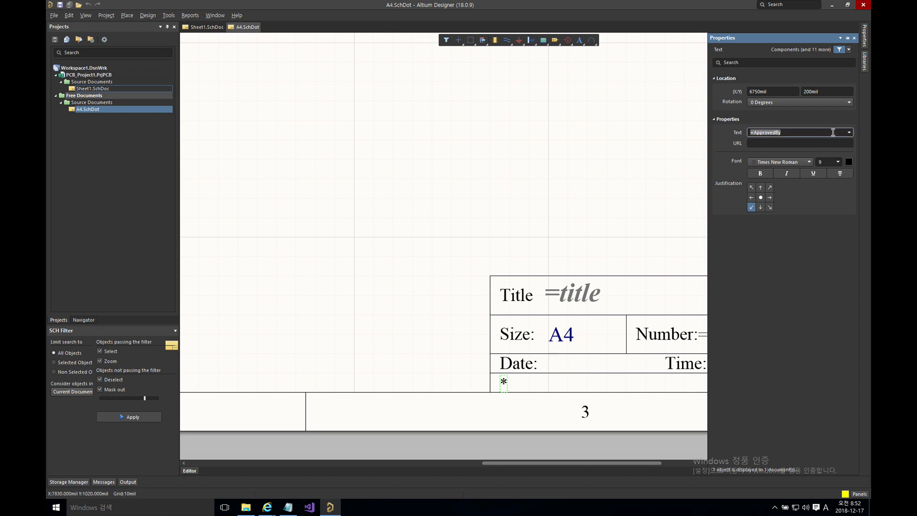
click(849, 132)
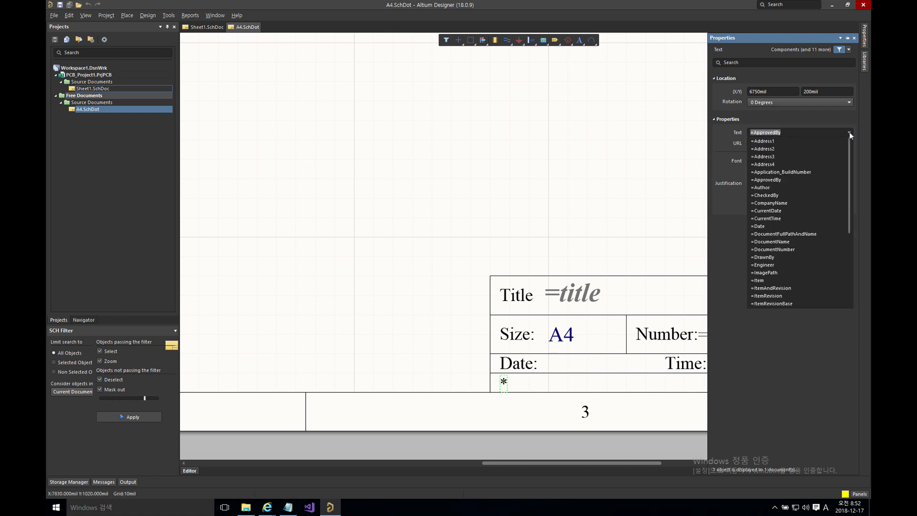
click(850, 132)
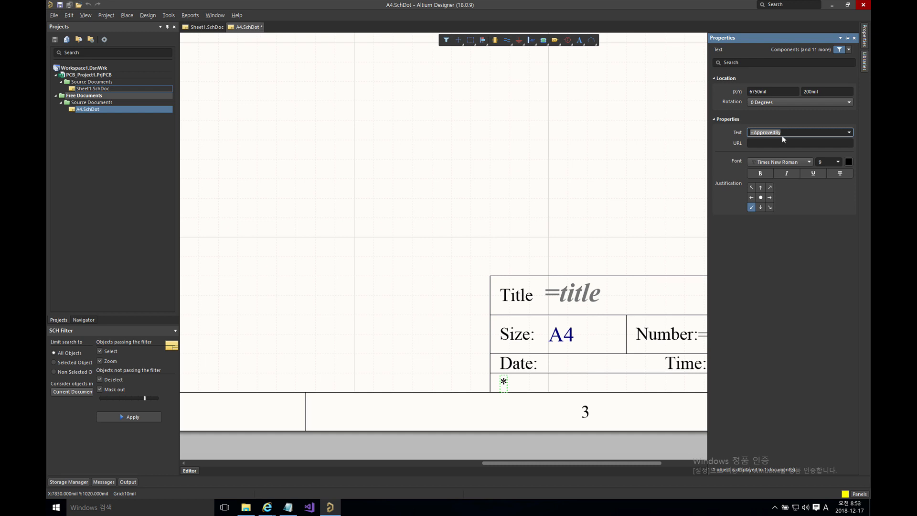
text(Hello)
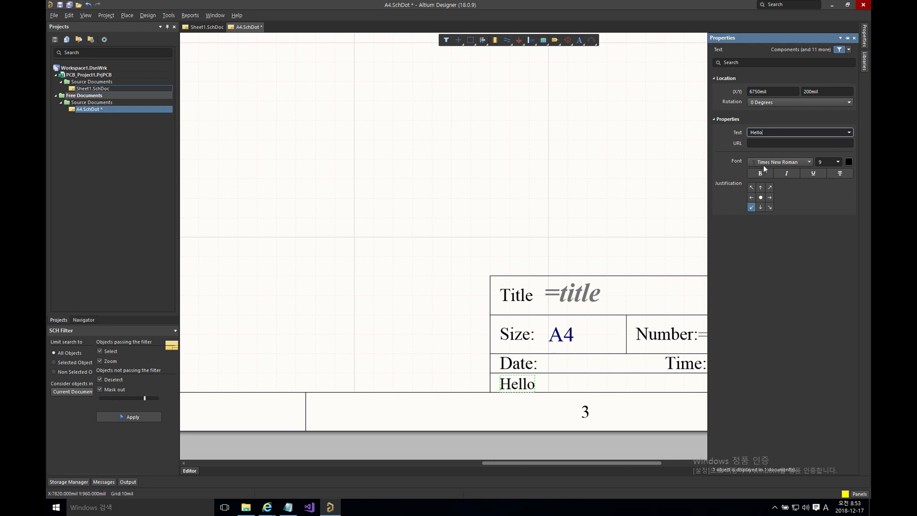
key(BackSpace)
key(BackSpace)
key(BackSpace)
key(BackSpace)
key(BackSpace)
text(=)
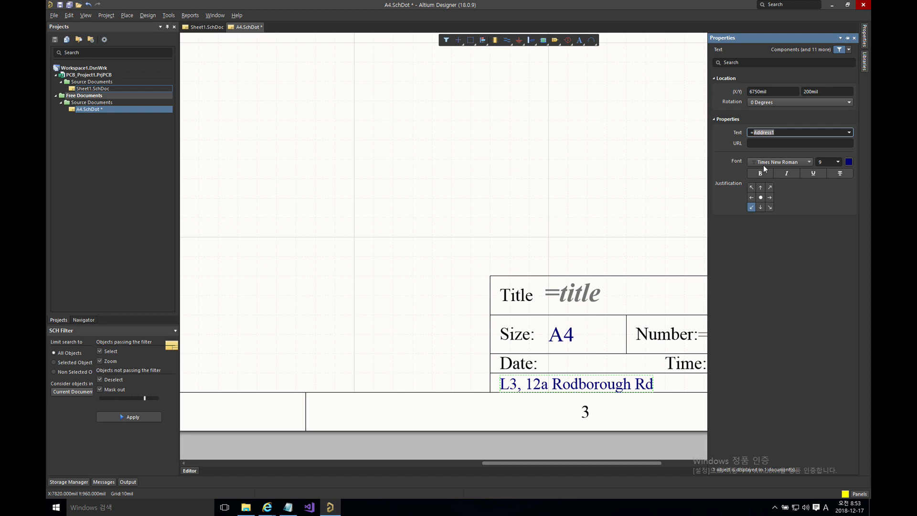
text(N)
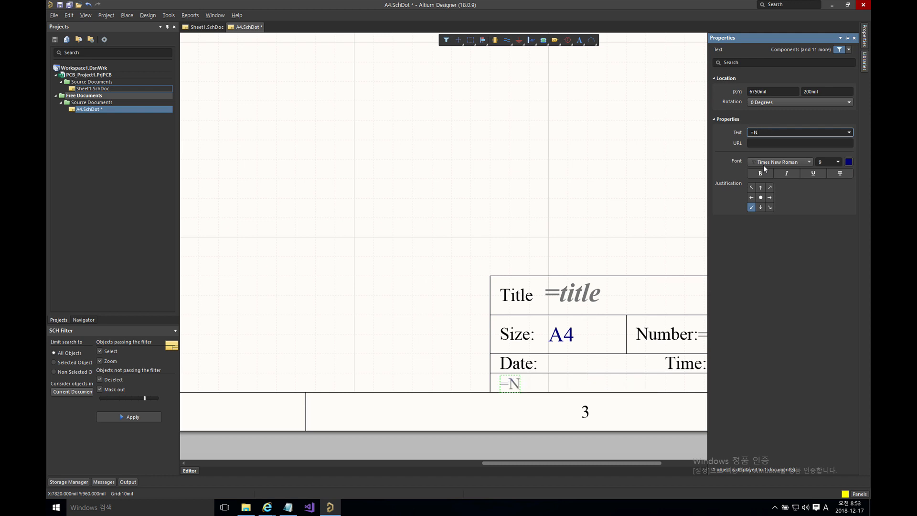
text(ameTest)
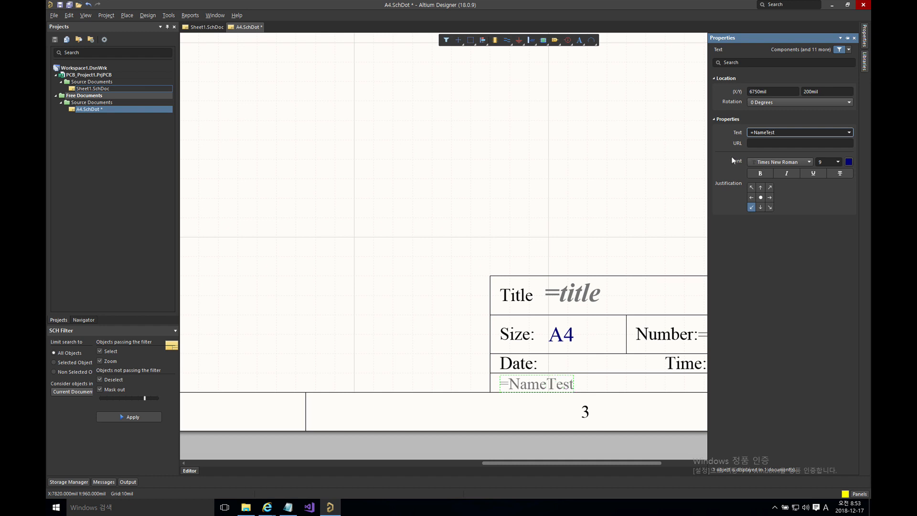
click(628, 181)
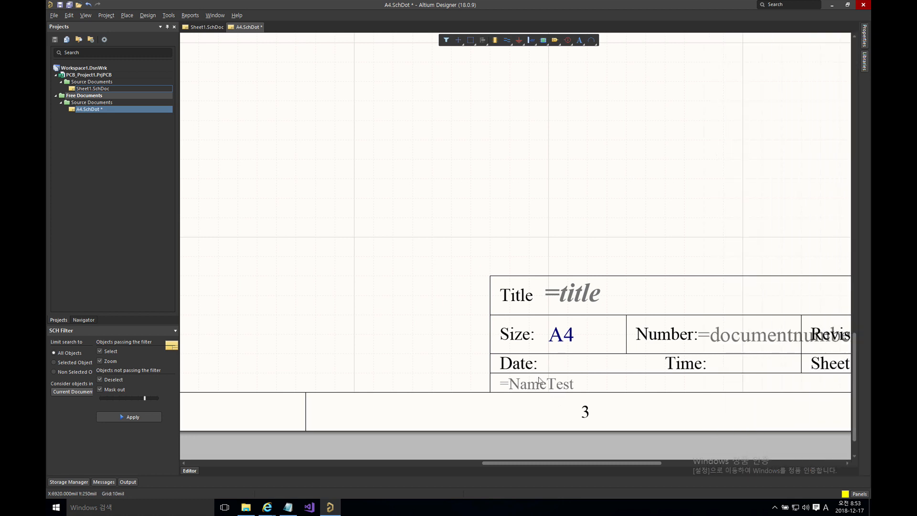
Step: Add a NameTest document parameter whose value is a person's full name
click(865, 41)
click(757, 77)
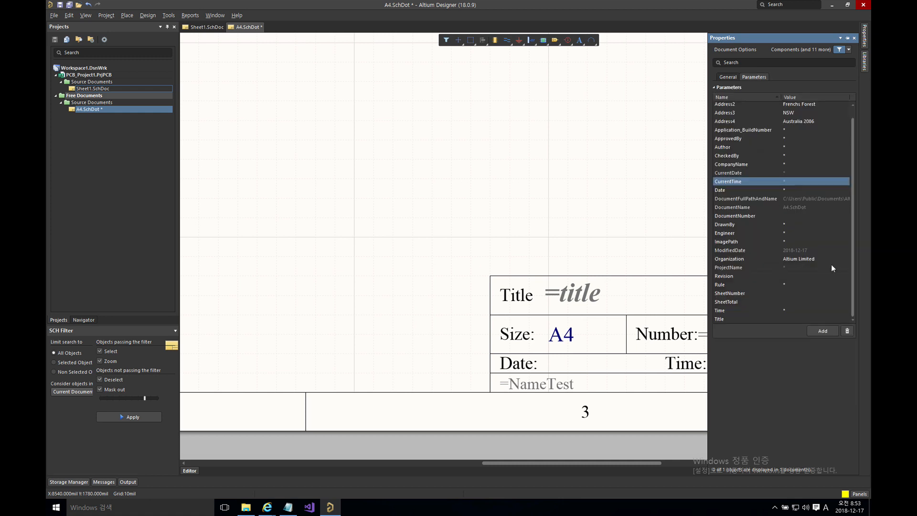
mouse_move(852, 265)
mouse_down()
mouse_move(856, 225)
mouse_move(857, 274)
mouse_up()
click(822, 331)
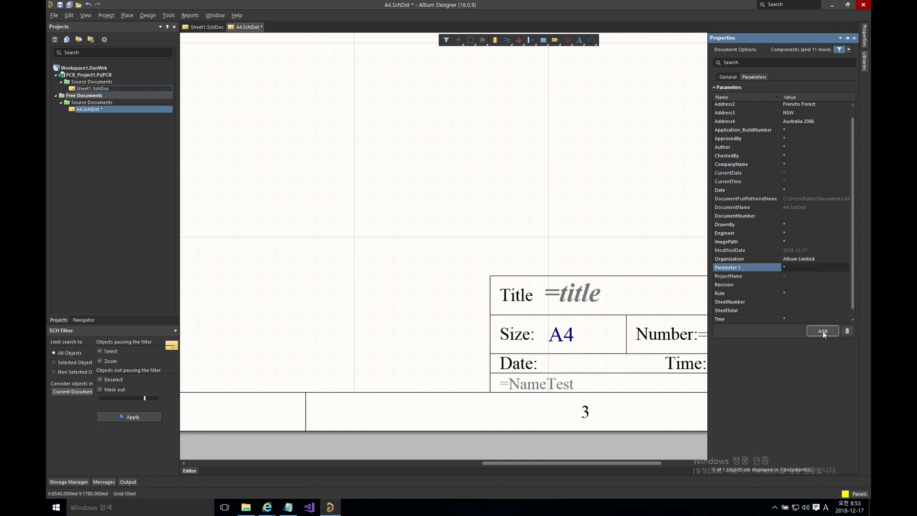
click(751, 267)
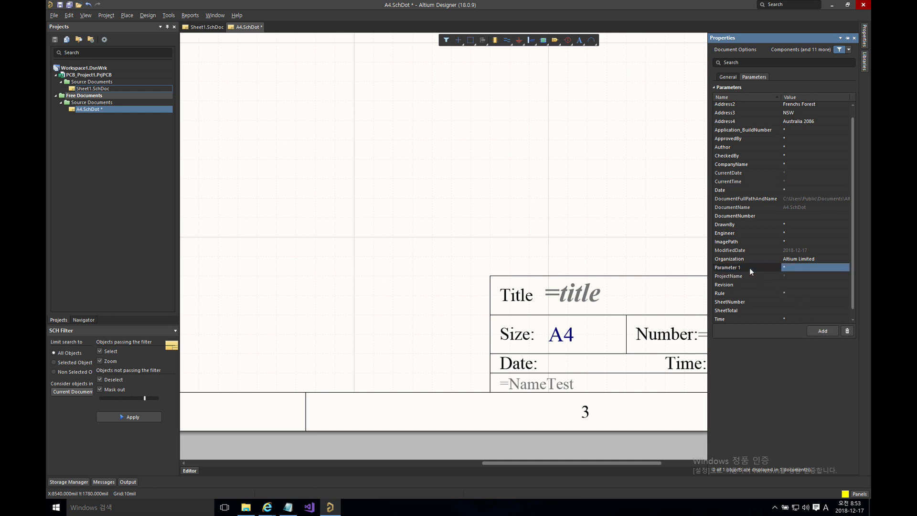
text(NameTest)
click(801, 266)
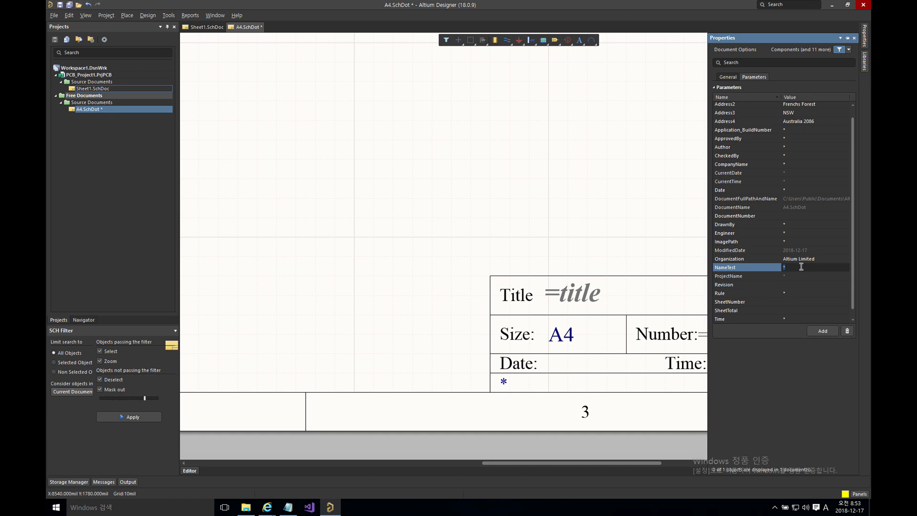
key(Return)
click(648, 198)
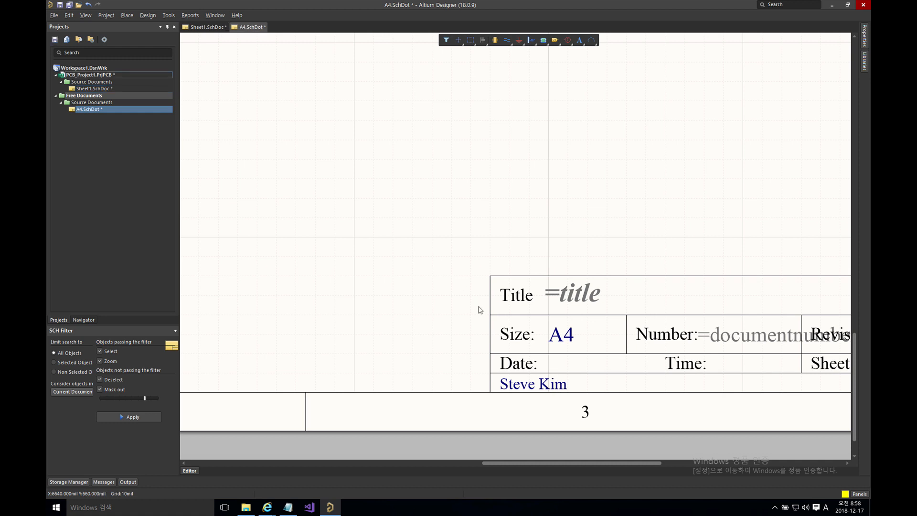
Step: Try =CurrentDate and then =DocumentFullPathAndName as the title-block name text
double_click(529, 385)
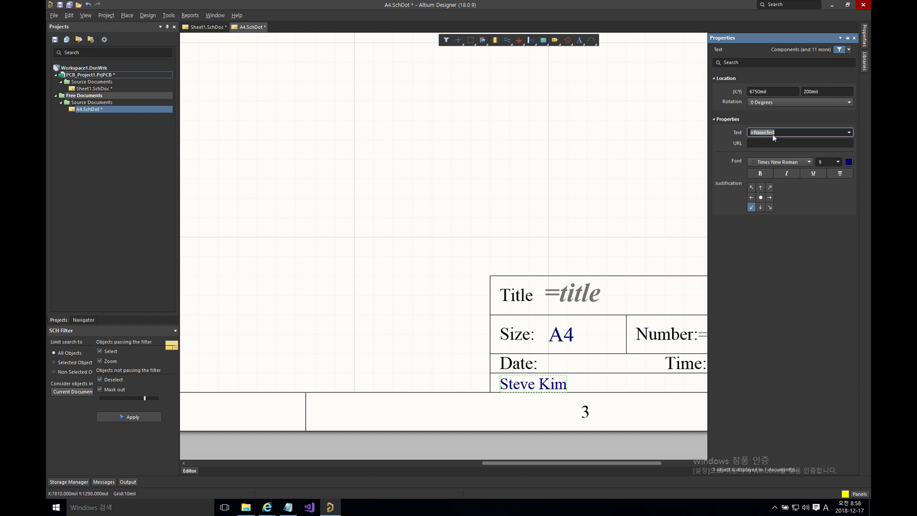
click(849, 133)
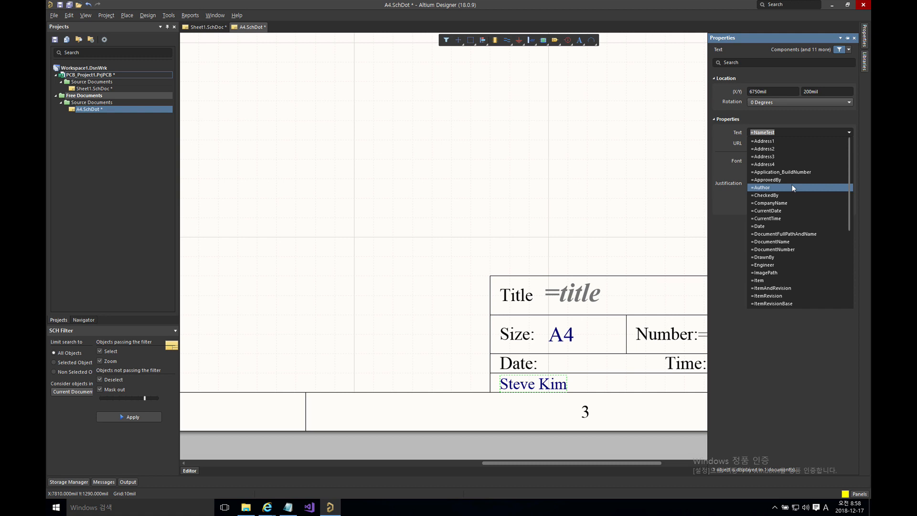
click(782, 210)
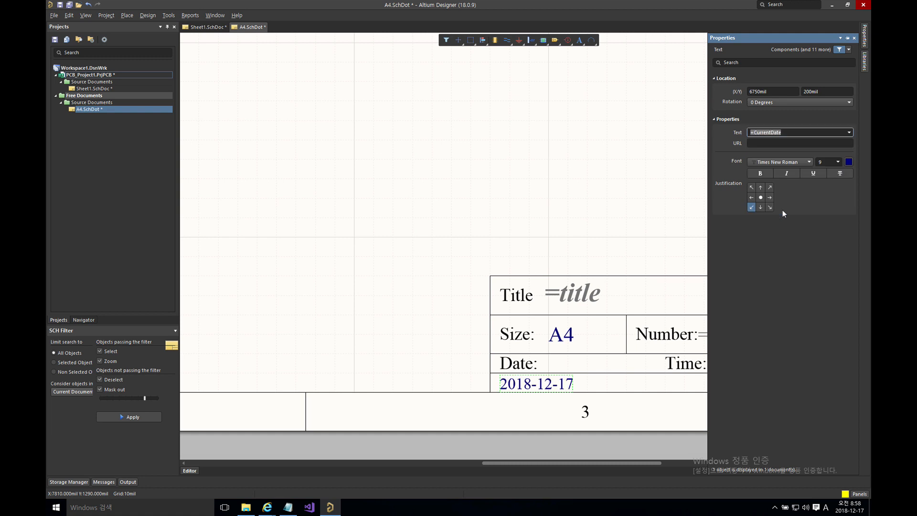
click(850, 132)
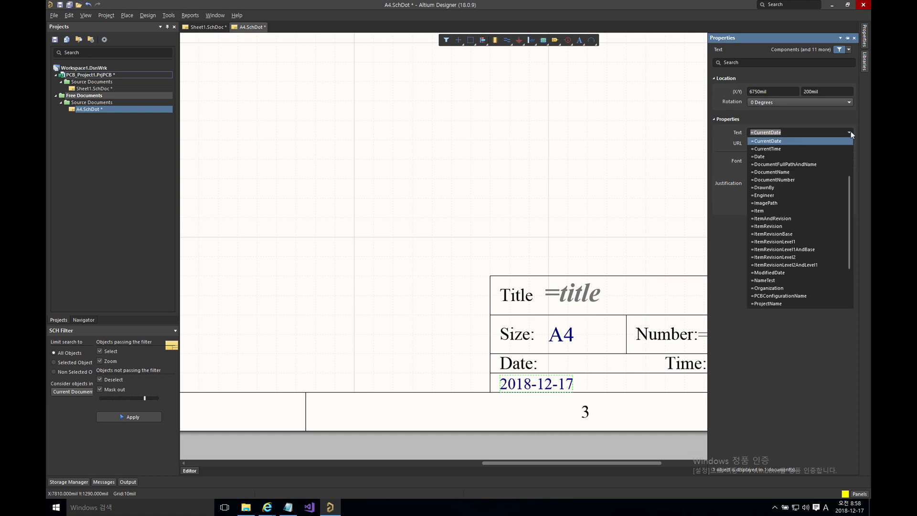
click(796, 166)
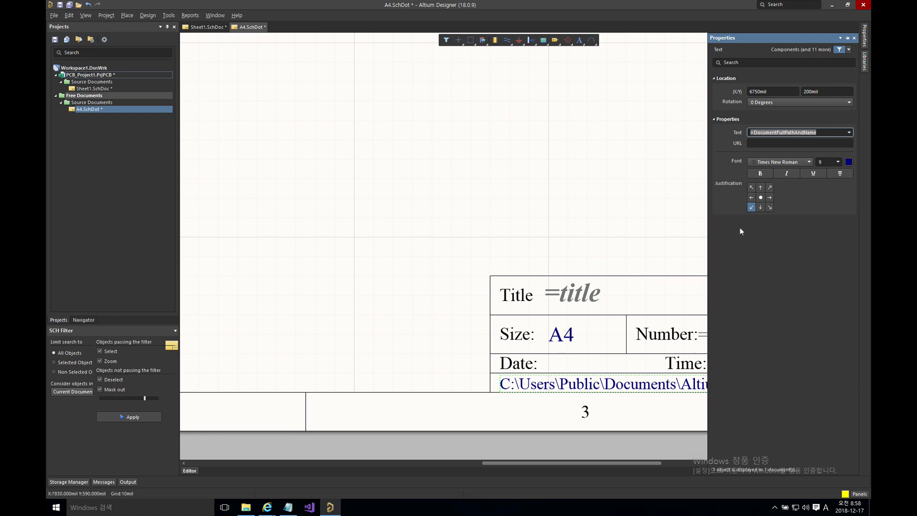
Step: Settle on =DocumentName, then reopen the text and start typing 'strcopy' into it
click(849, 133)
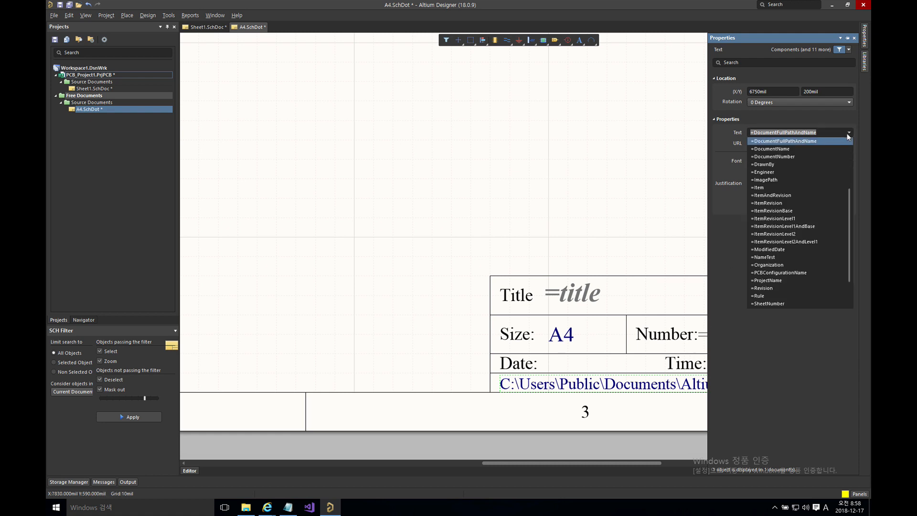
click(772, 148)
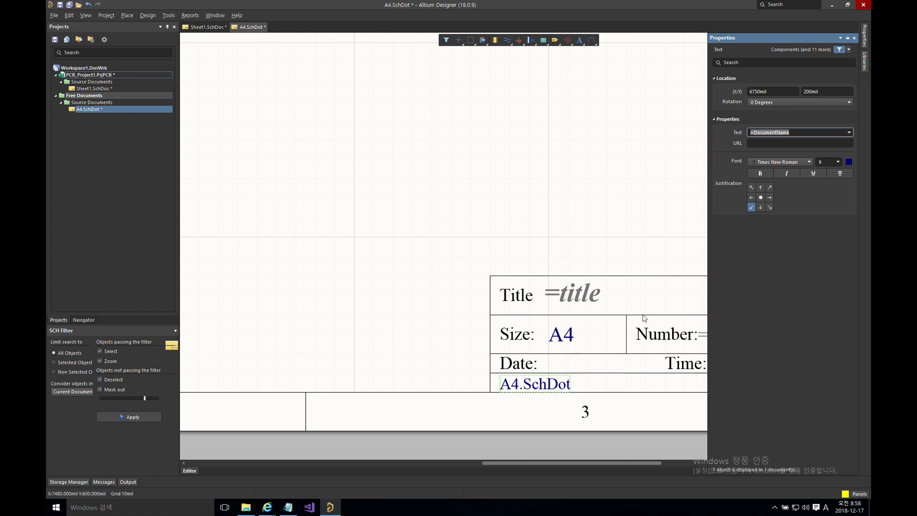
click(848, 133)
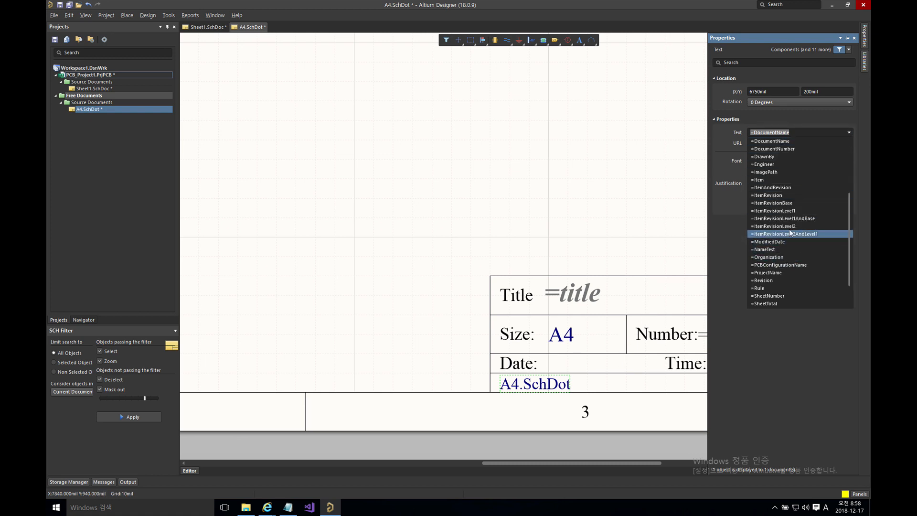
click(646, 217)
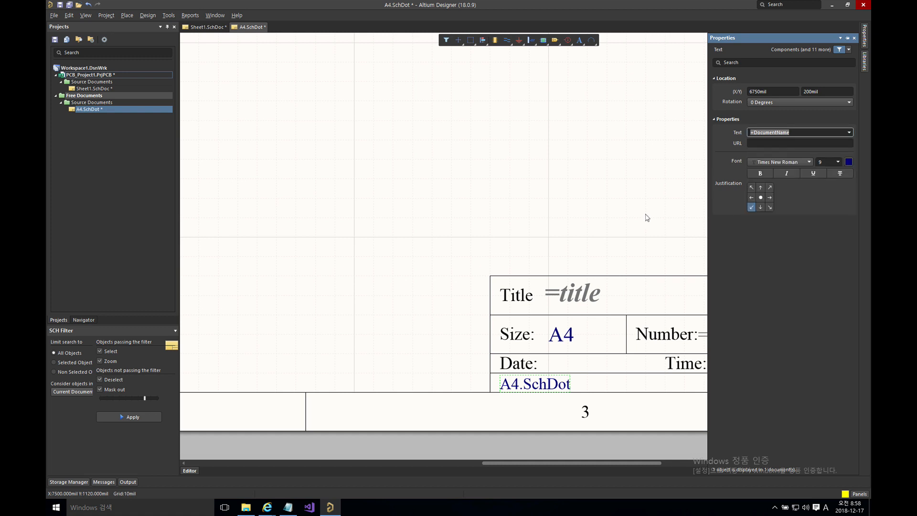
click(646, 217)
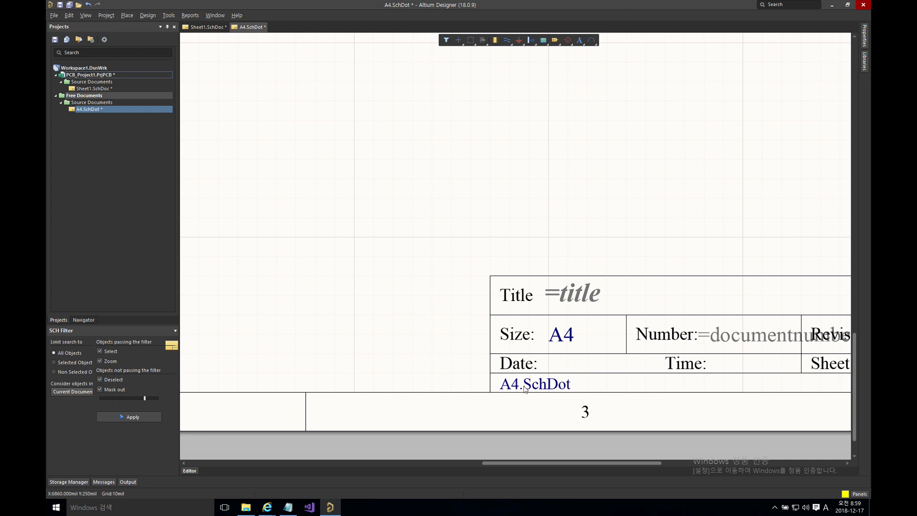
double_click(551, 384)
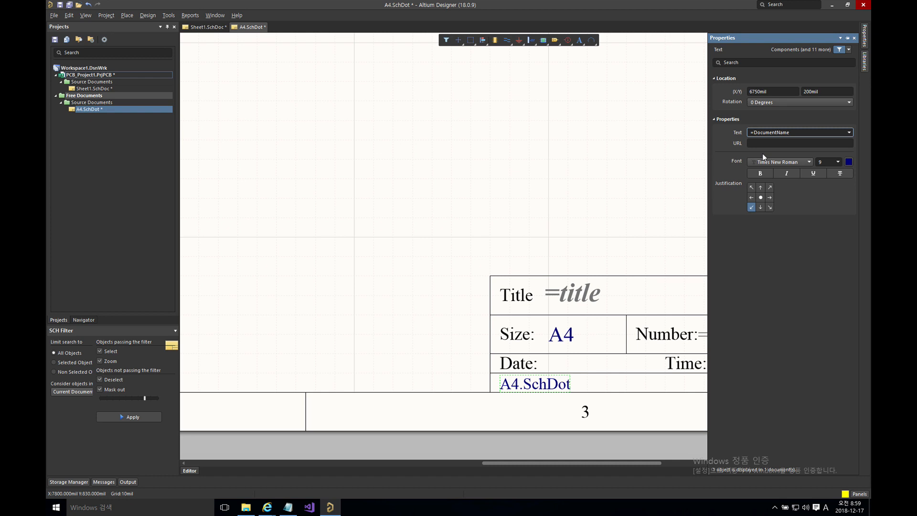
text(str)
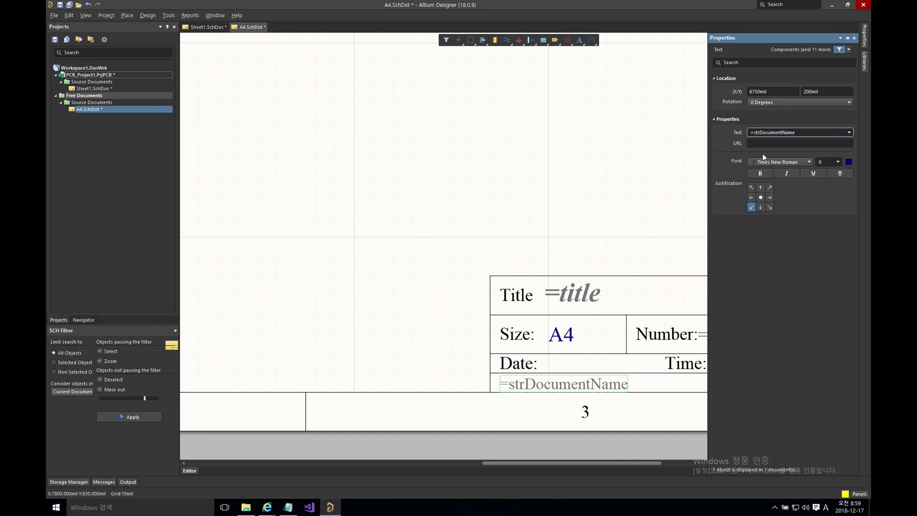
text(copy)
Step: Complete the formula as =copy(DocumentName,1,2) so the field shows A4
key(BackSpace)
key(BackSpace)
key(BackSpace)
key(BackSpace)
key(BackSpace)
key(BackSpace)
key(BackSpace)
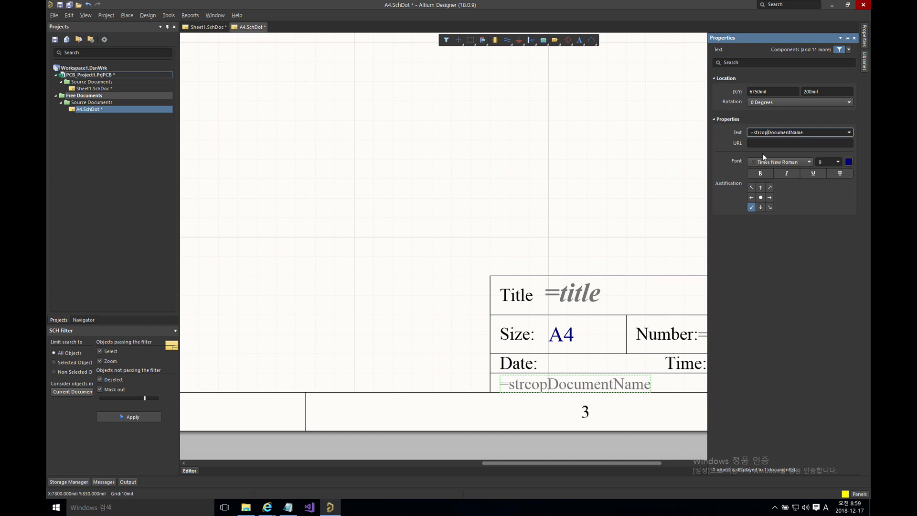
text(copy()
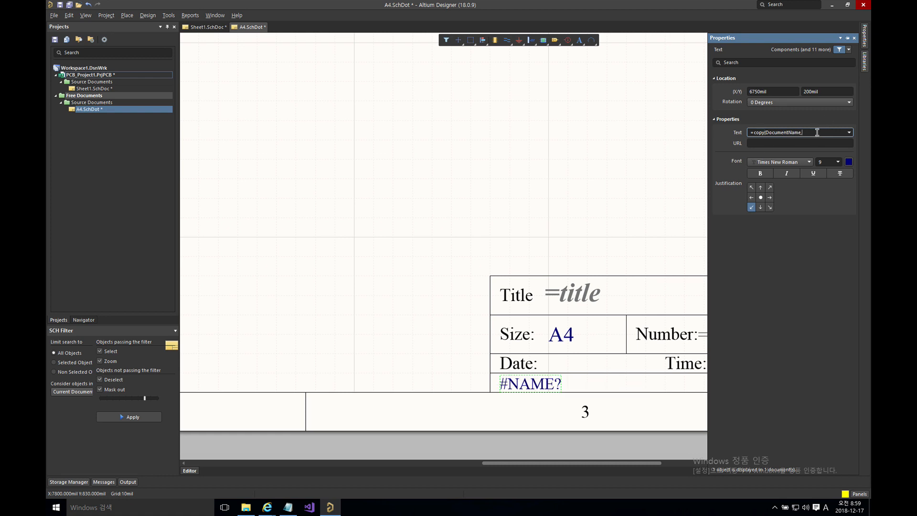
text(1,2))
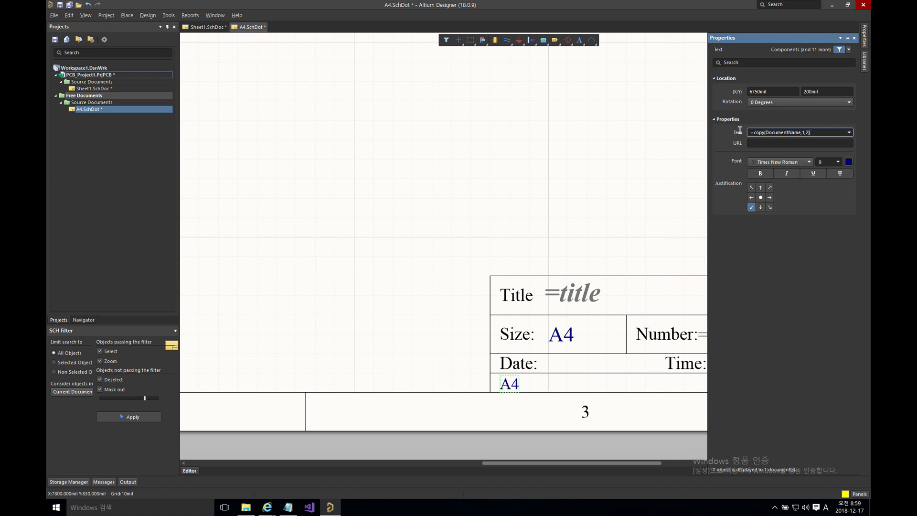
click(527, 361)
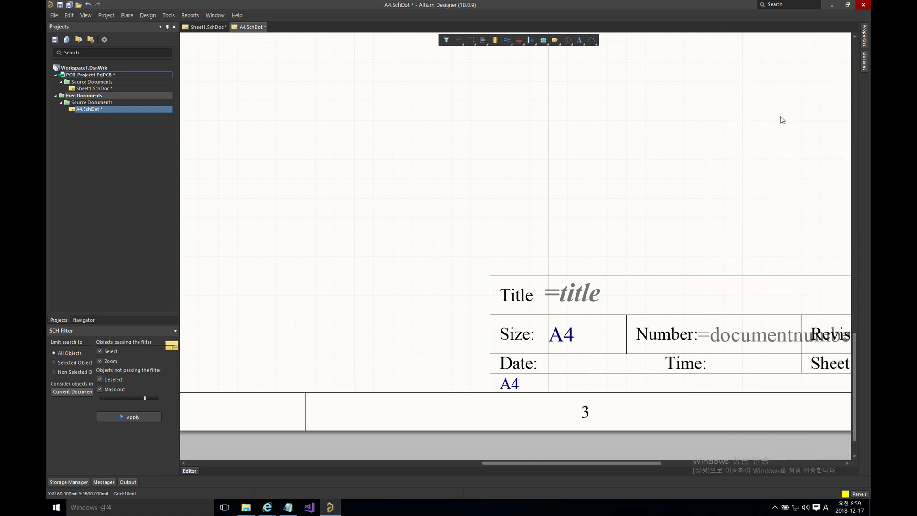
Step: Reselect the A4 text and place the caret in its formula for editing
click(865, 61)
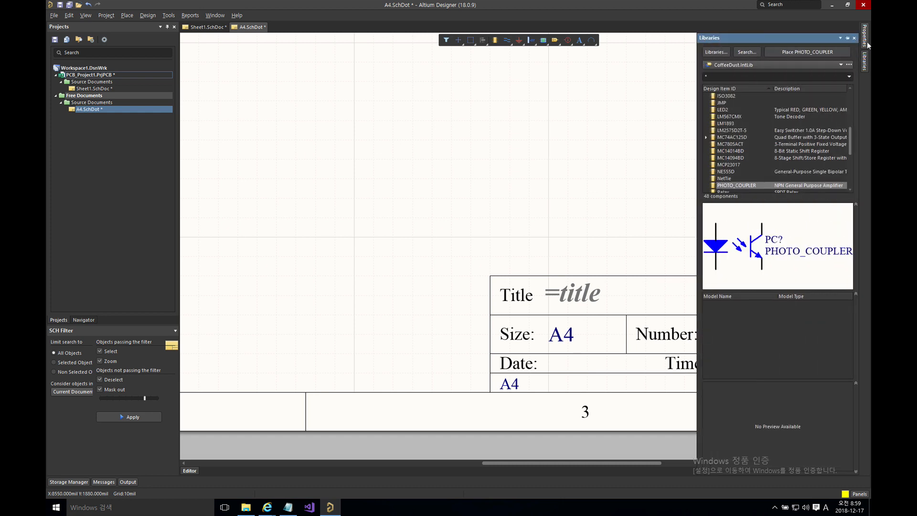
click(867, 39)
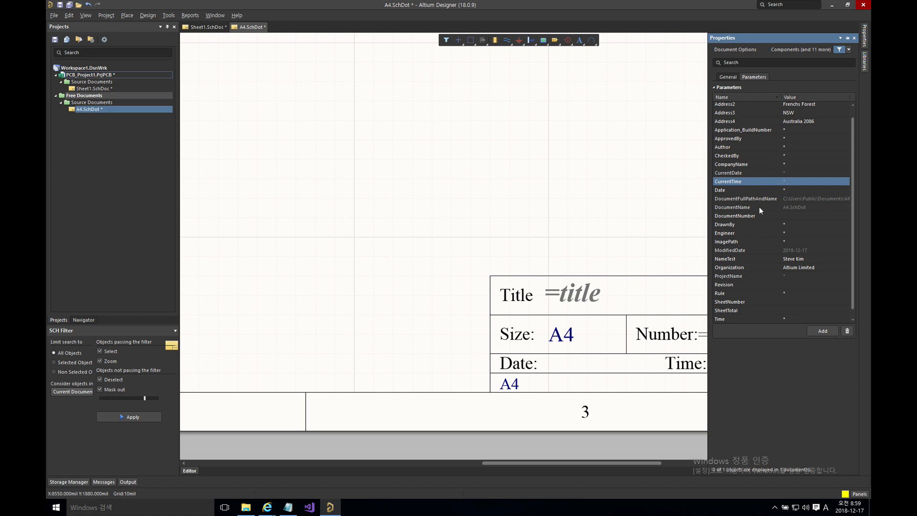
click(515, 386)
click(817, 132)
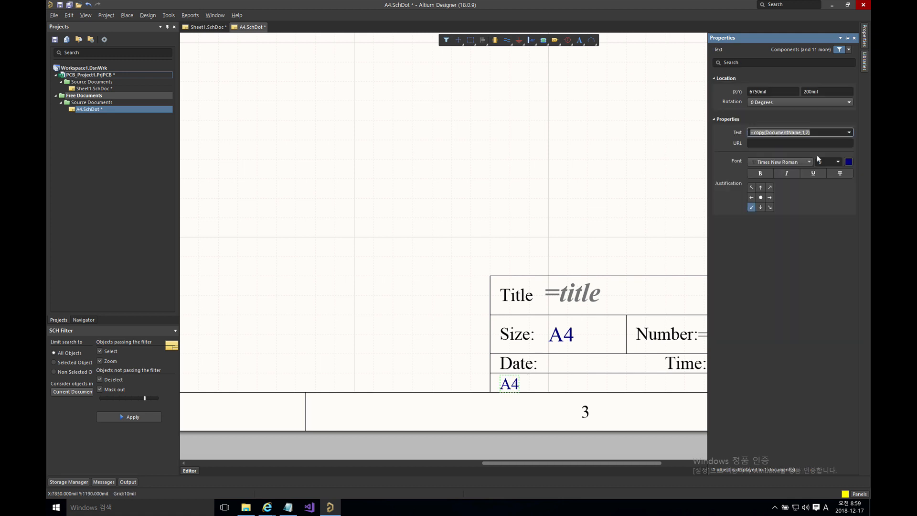
click(808, 133)
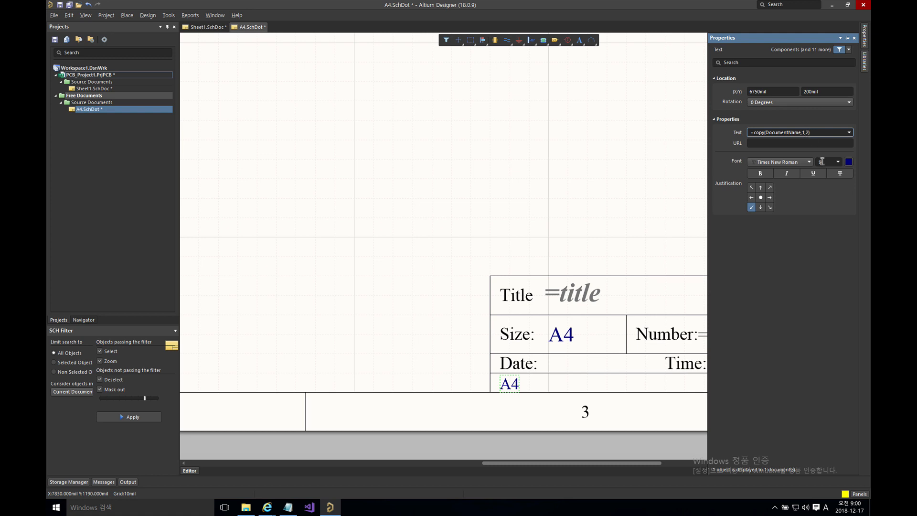
Step: Replace the fixed 2 in the copy formula with length(DocumentName)-7
key(BackSpace)
text(len)
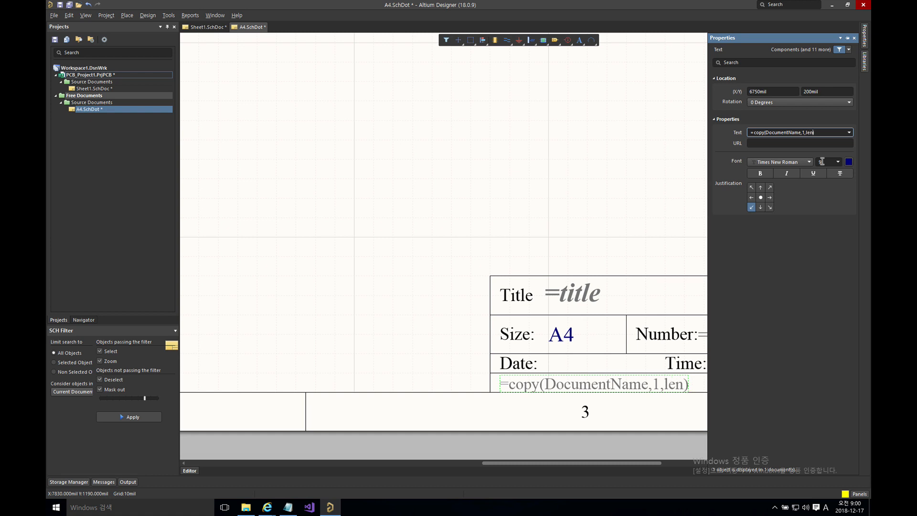
text(gth(DocumentName,)
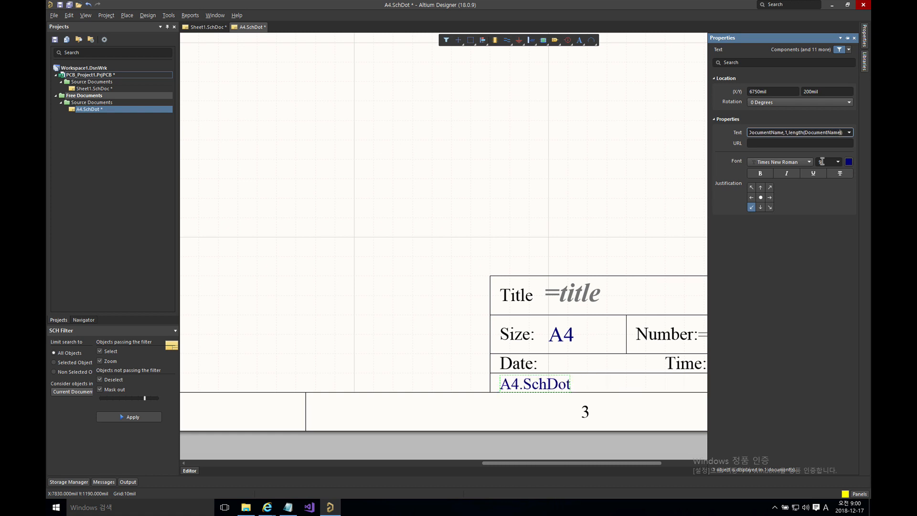
key(BackSpace)
text(-)
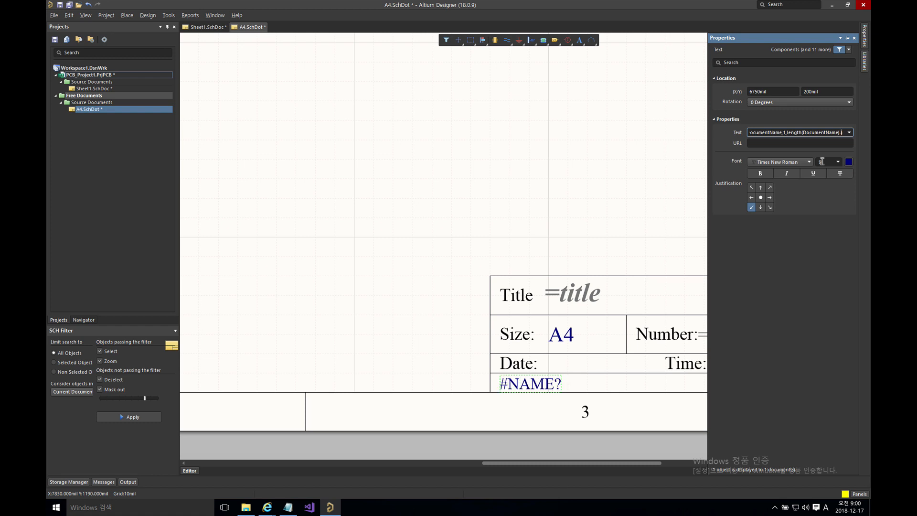
text(7)
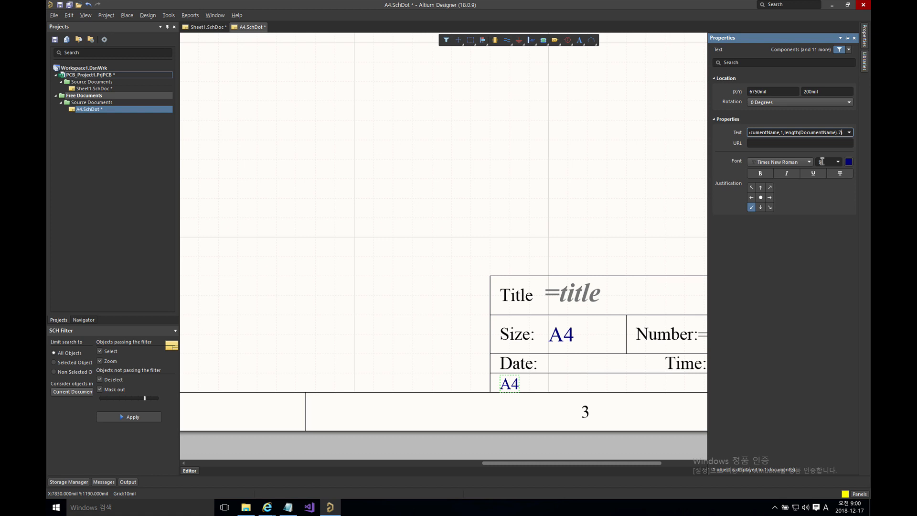
click(661, 170)
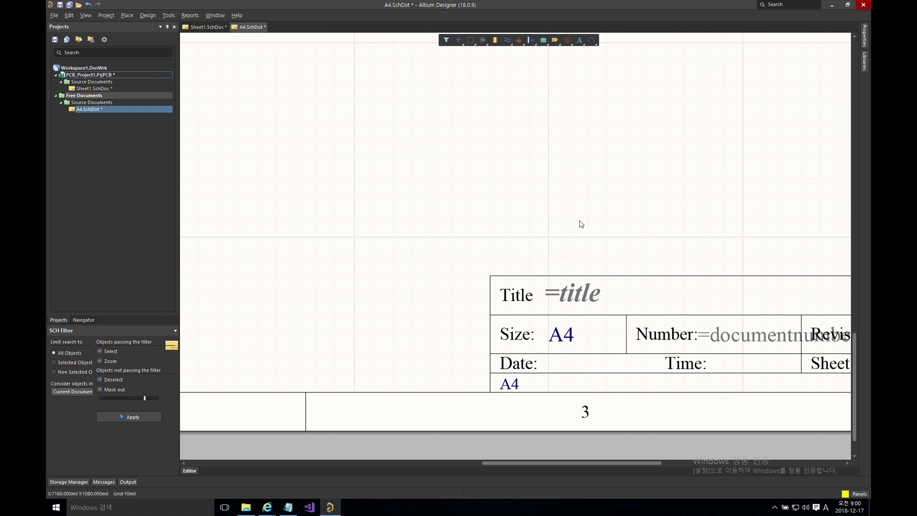
Step: Save the A4 template and apply it to Sheet1 only, updating just this document
key(ctrl+s)
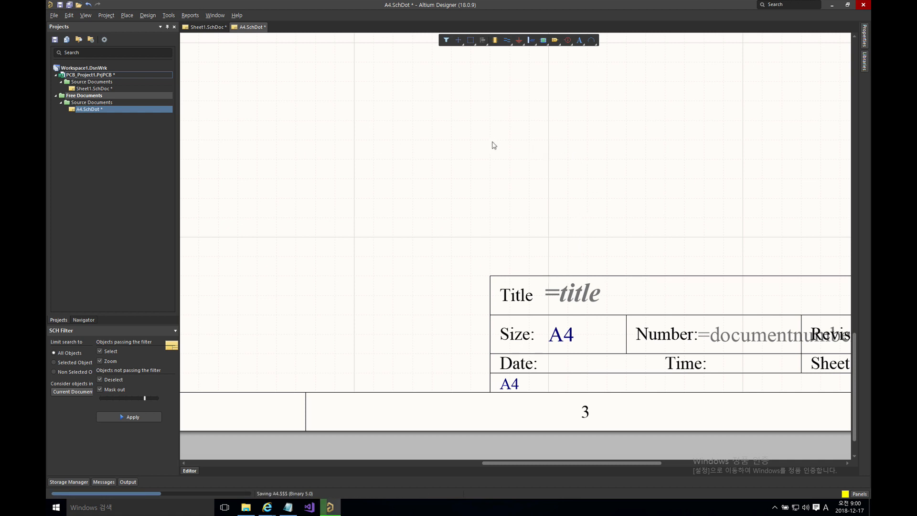
click(220, 29)
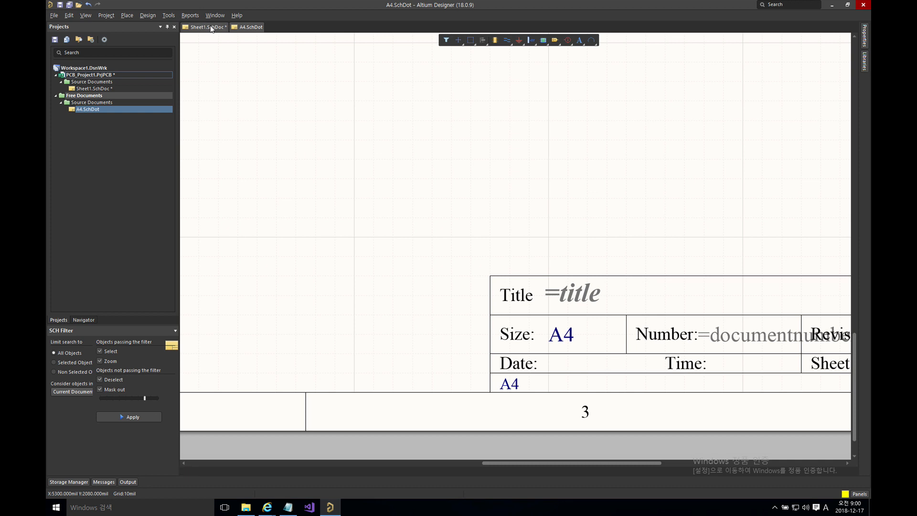
click(145, 15)
mouse_move(204, 59)
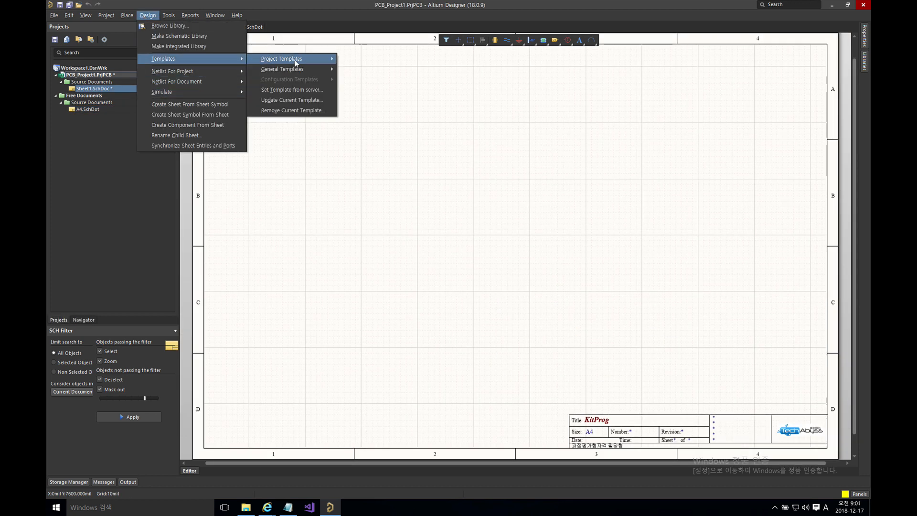
mouse_move(310, 69)
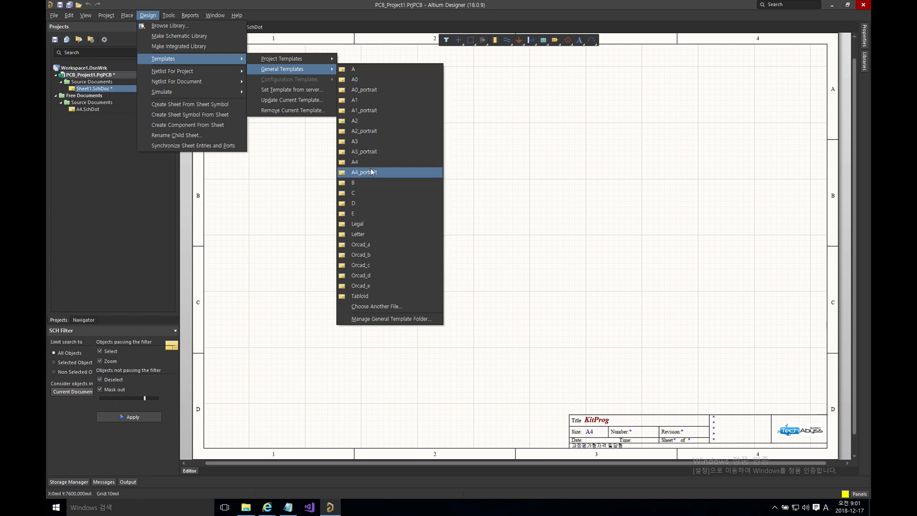
click(371, 160)
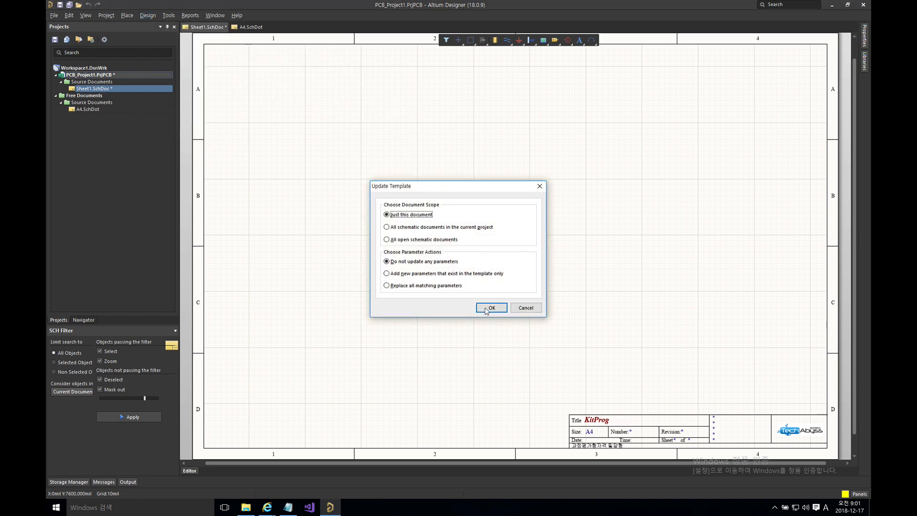
click(485, 307)
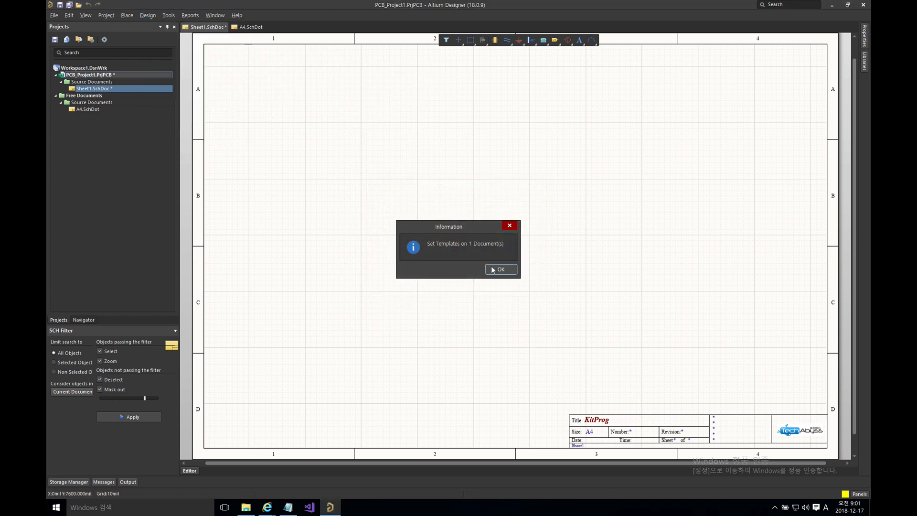
click(493, 268)
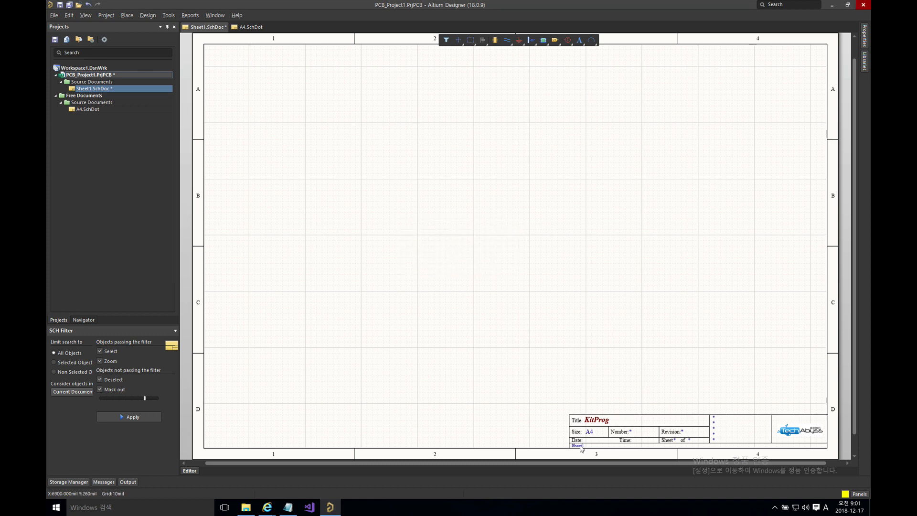
Step: Zoom into the title block to check the Sheet1 name, then fit the whole sheet
ctrl+scroll(581, 448, up, 5)
right_drag(569, 456, 536, 380)
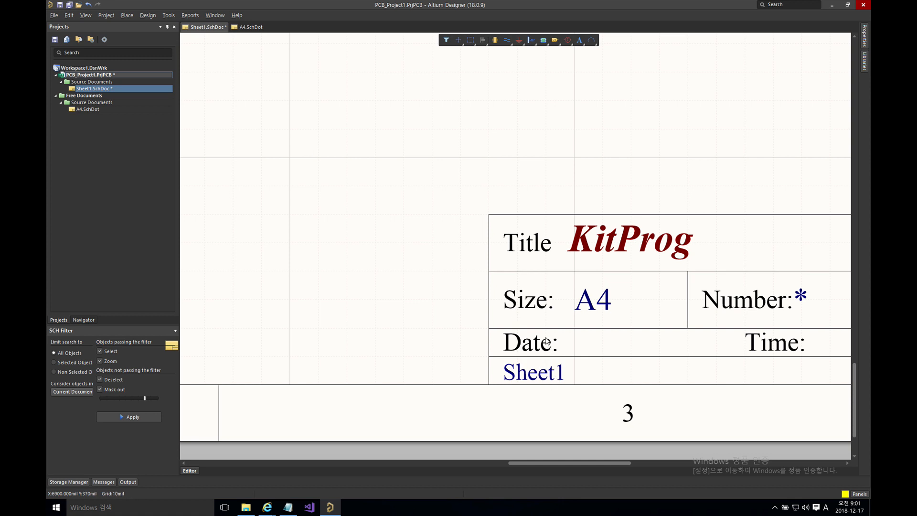
key(z)
key(a)
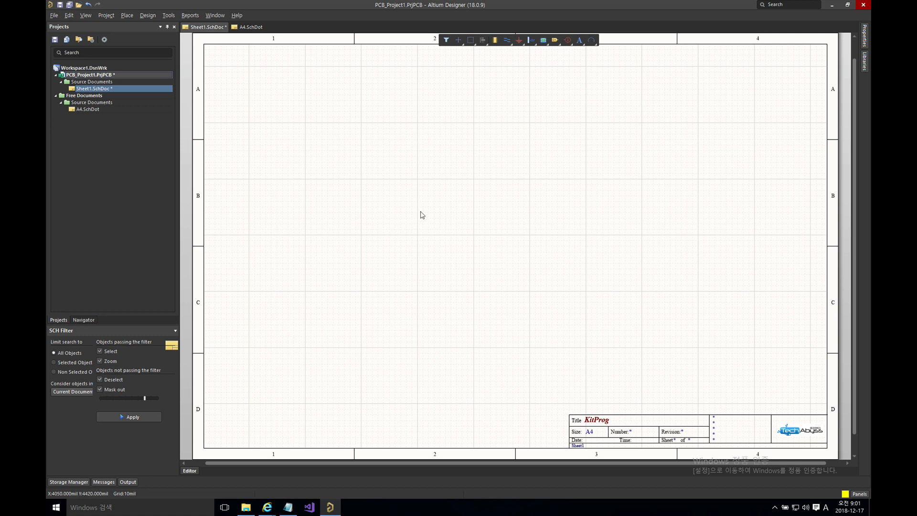
Step: Place a text string on the sheet near the title block
click(128, 14)
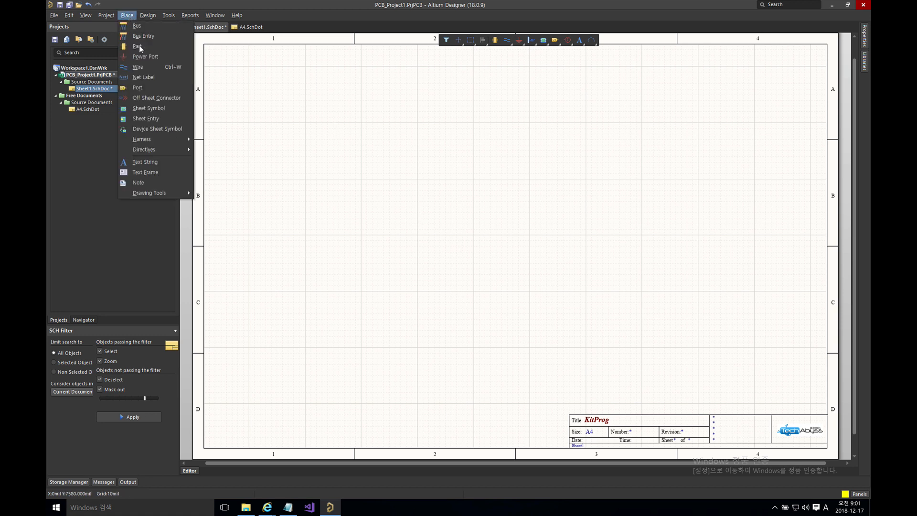
click(145, 162)
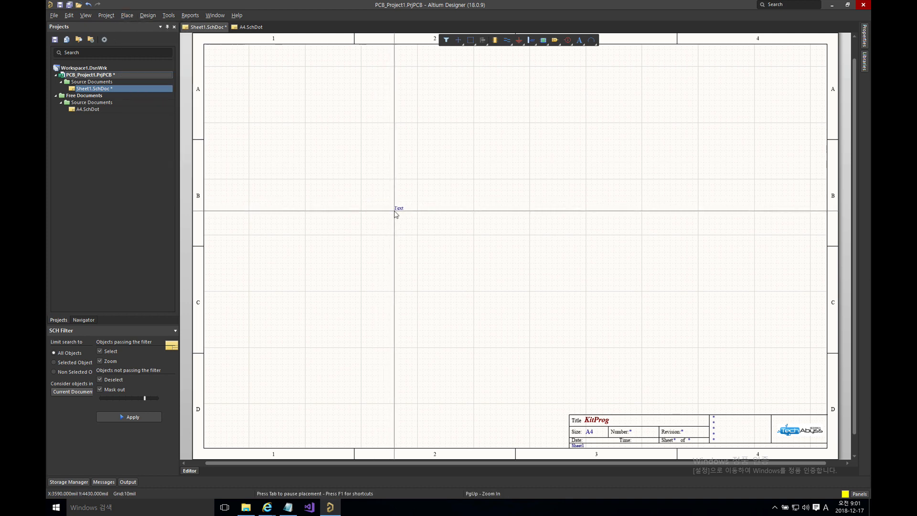
key(Page_Up)
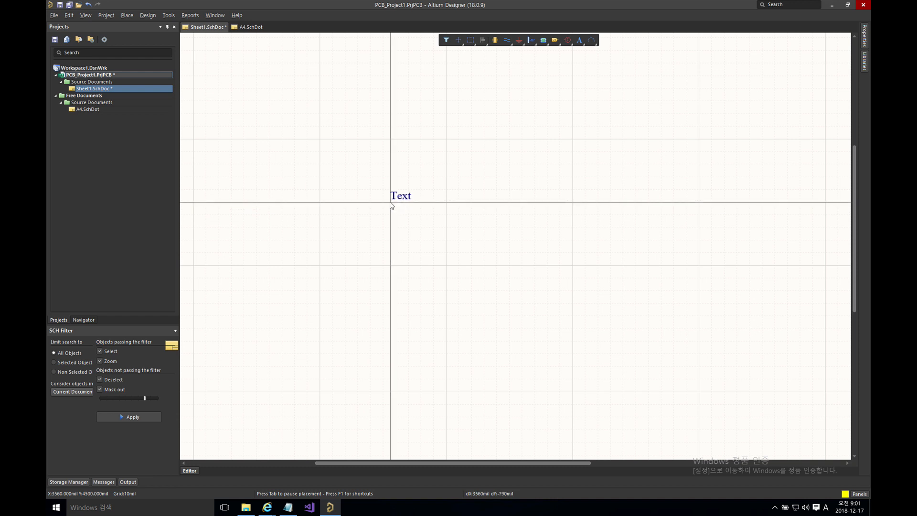
click(391, 201)
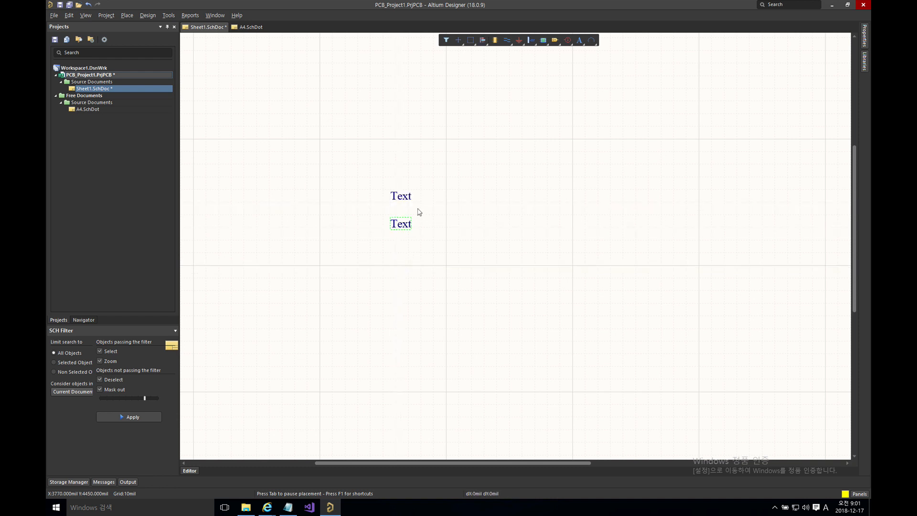
Step: Change the text string's content to the special-string formula =Test
key(Tab)
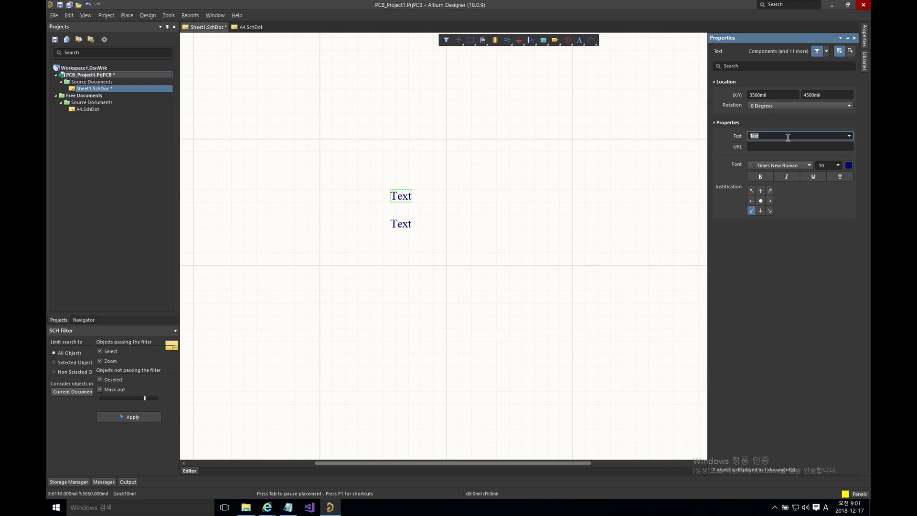
text(=DocumentFullPathAndName)
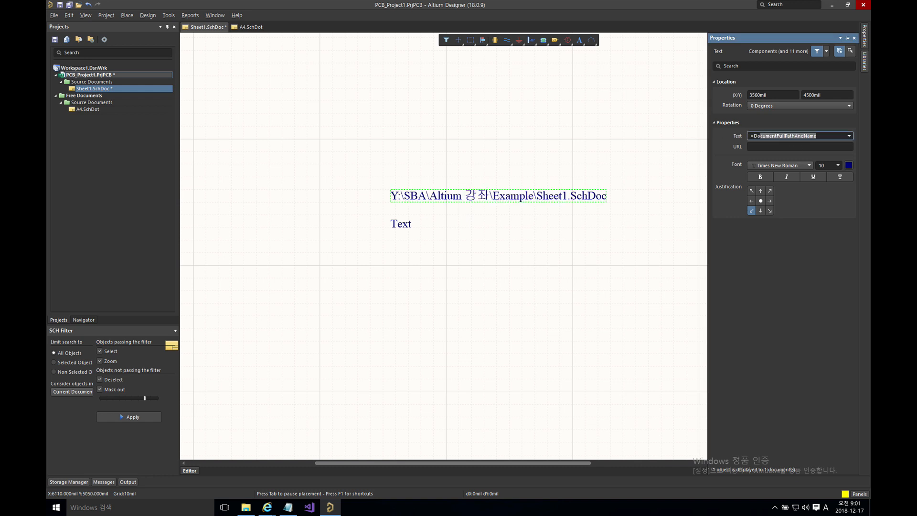
key(Return)
drag(831, 135, 753, 137)
text(Test)
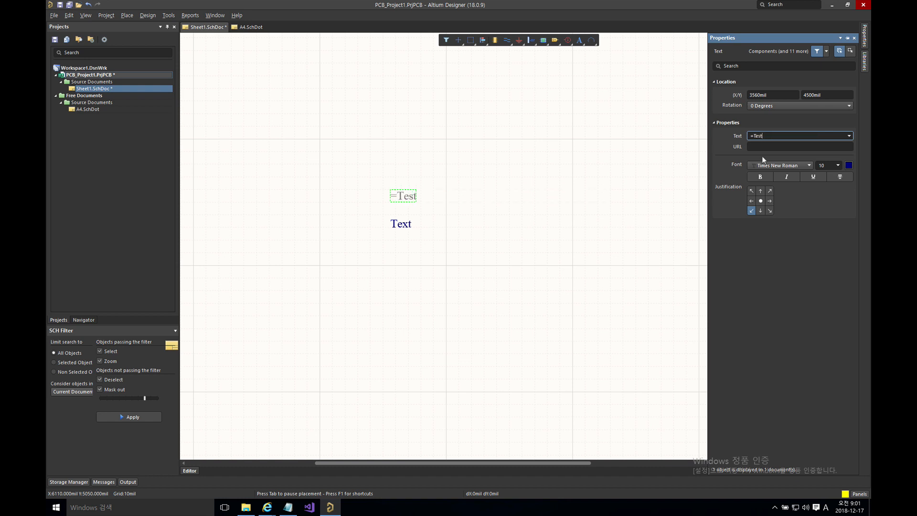
click(616, 154)
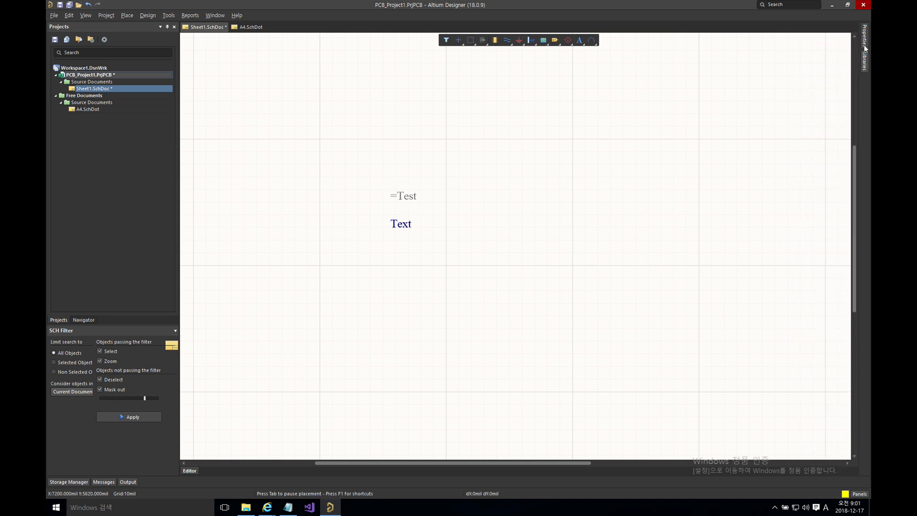
Step: Add a document parameter named Test with value 123456 in Document Options
mouse_move(866, 42)
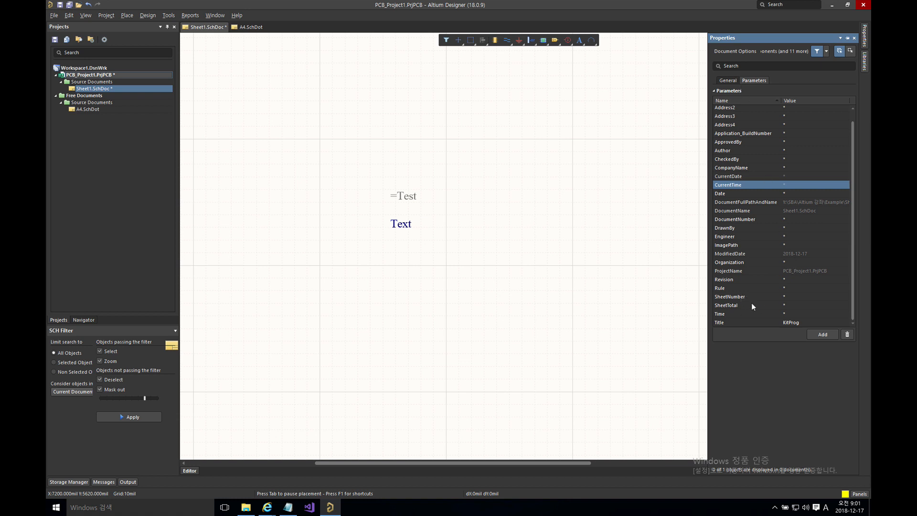
click(823, 335)
click(752, 270)
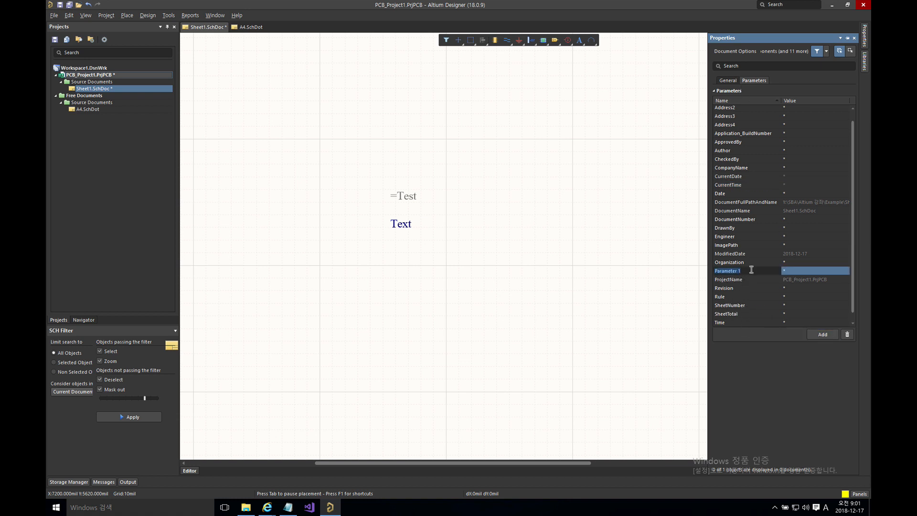
text(tes)
key(BackSpace)
key(BackSpace)
key(BackSpace)
text(Test)
key(Return)
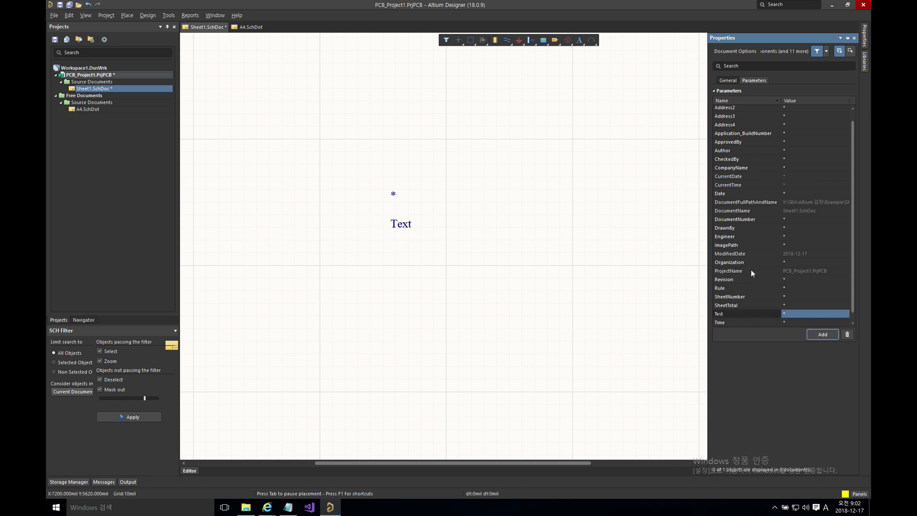
click(796, 315)
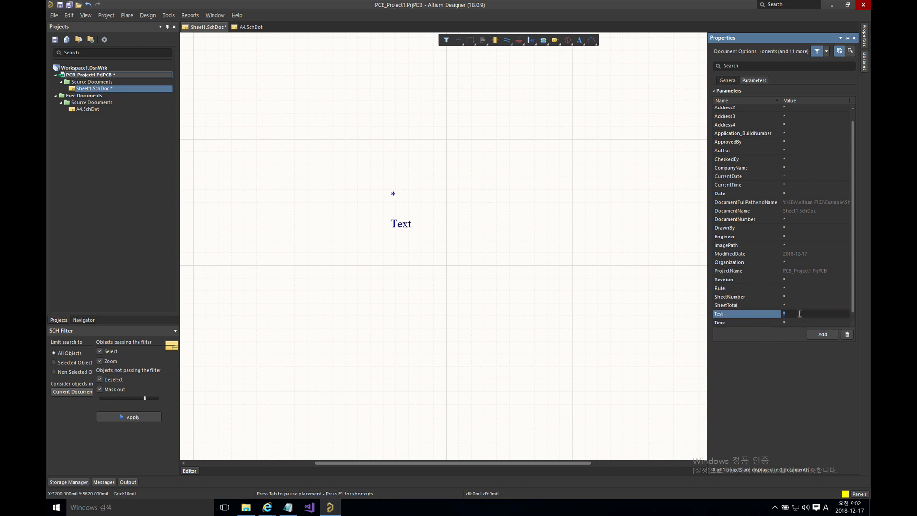
text(123456)
key(Return)
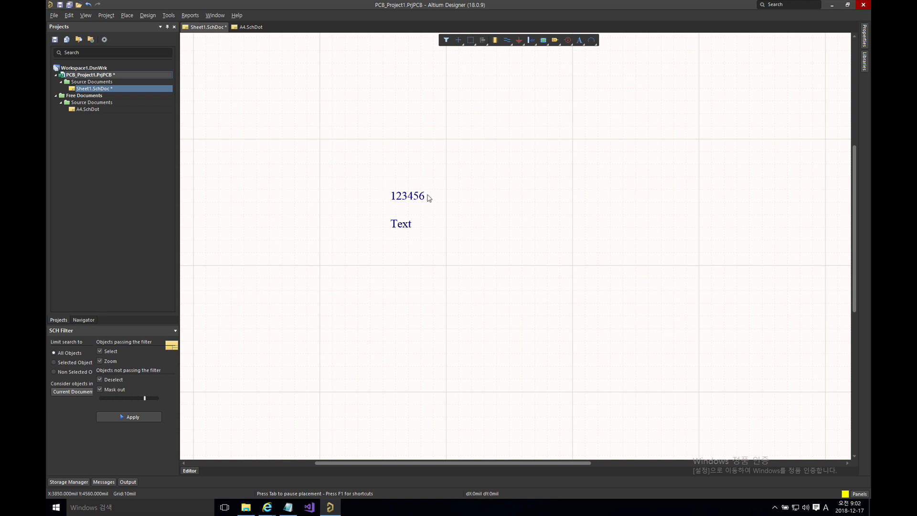
Step: In Project Options, add a project parameter Test whose value is a person's name
right_click(94, 74)
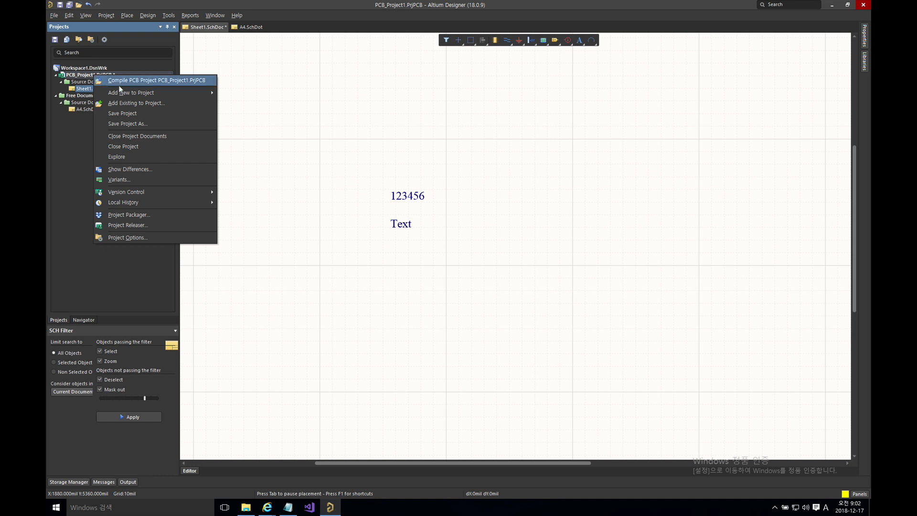
mouse_move(161, 191)
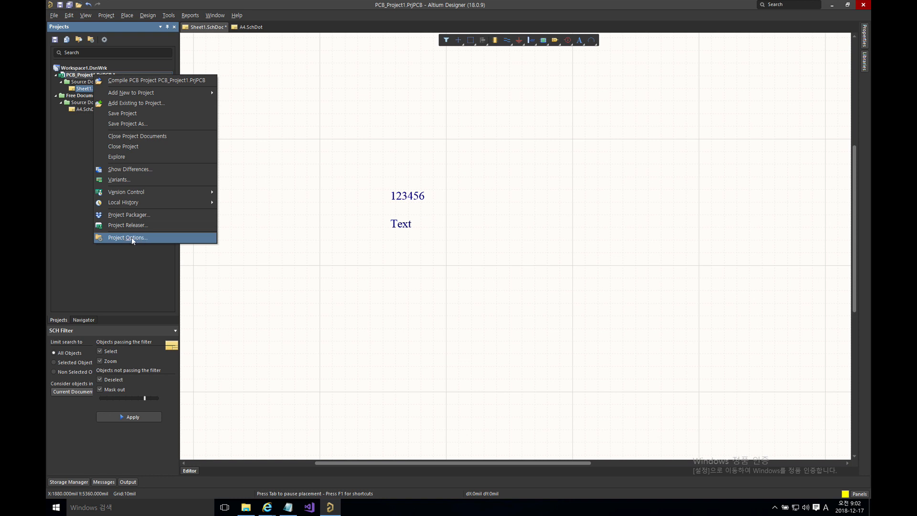
click(139, 238)
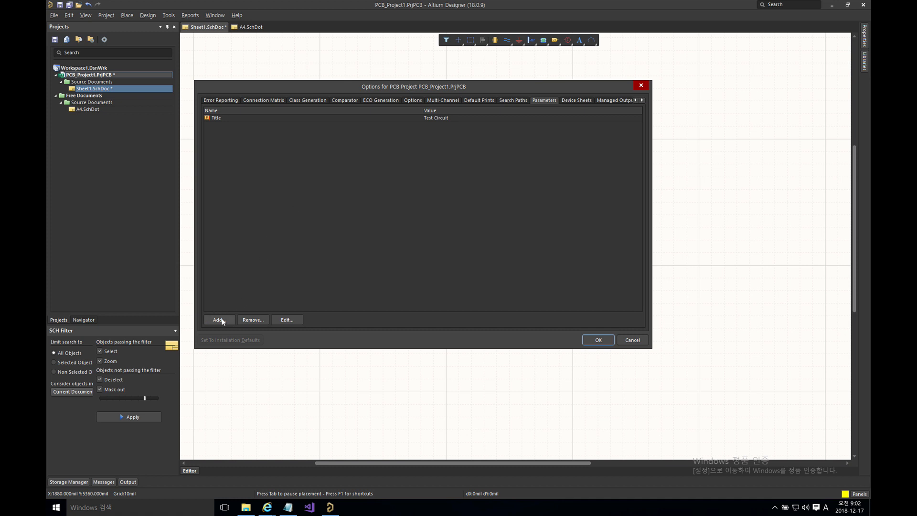
click(209, 320)
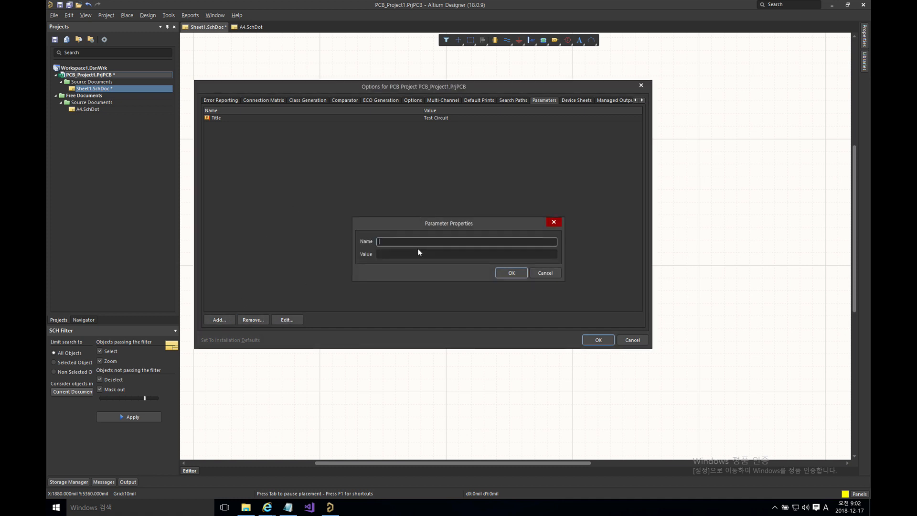
text(Test)
click(415, 253)
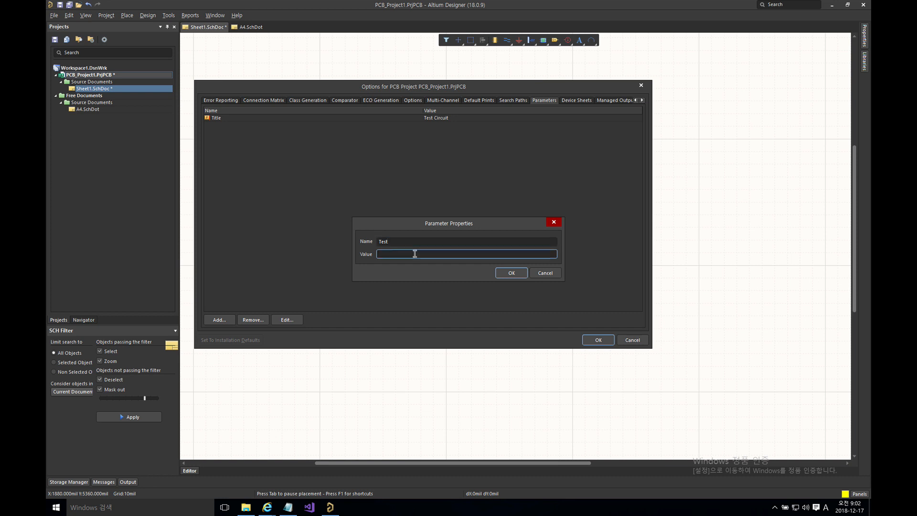
click(510, 273)
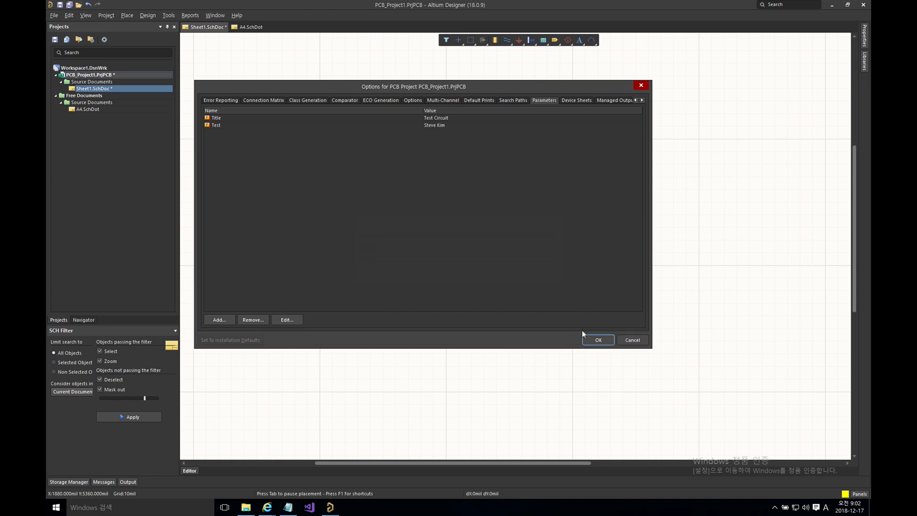
click(592, 339)
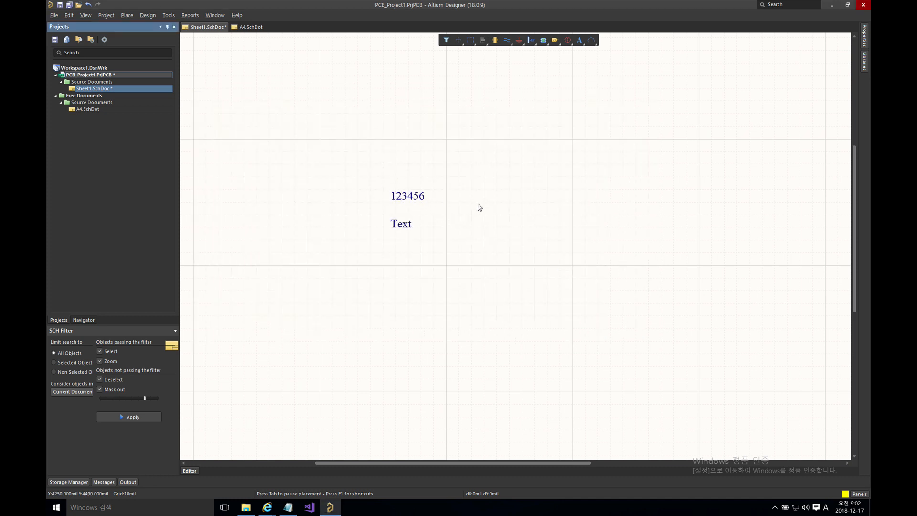
Step: Delete Sheet1's document-level Test parameter so the text shows the project's value
mouse_move(867, 37)
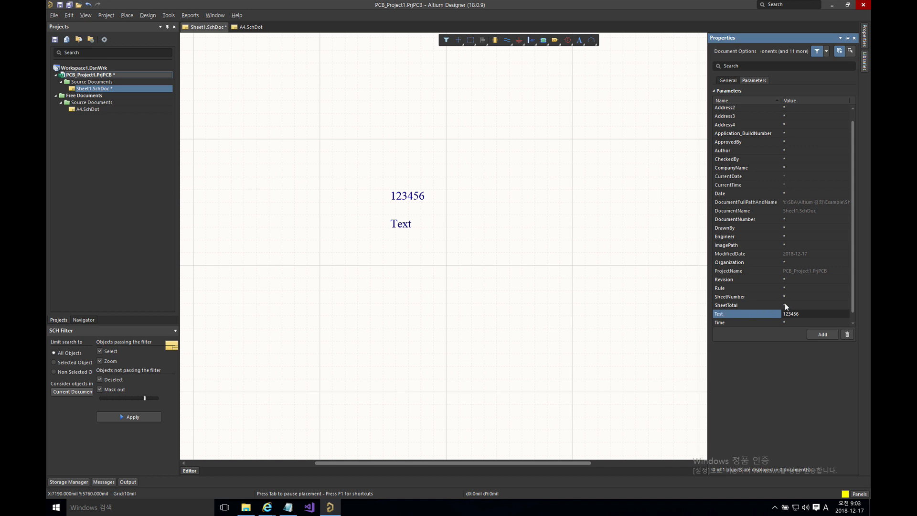
click(727, 314)
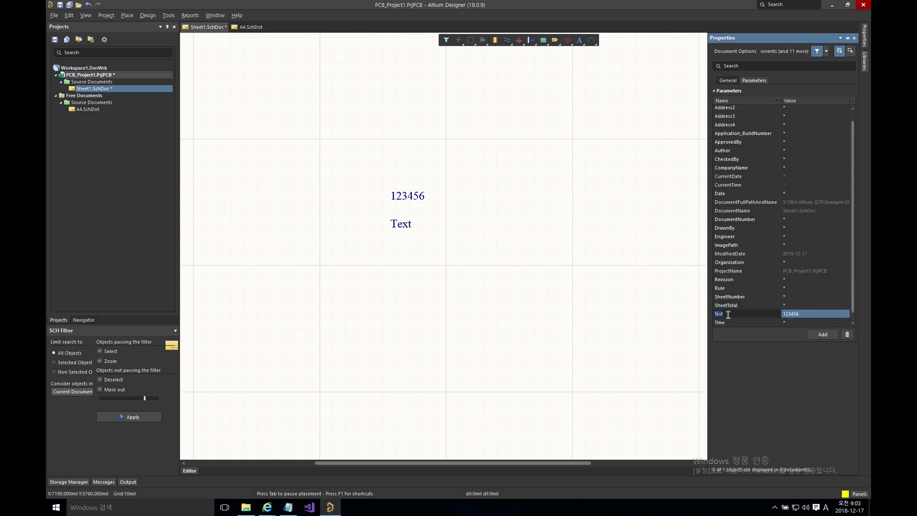
click(847, 335)
click(758, 314)
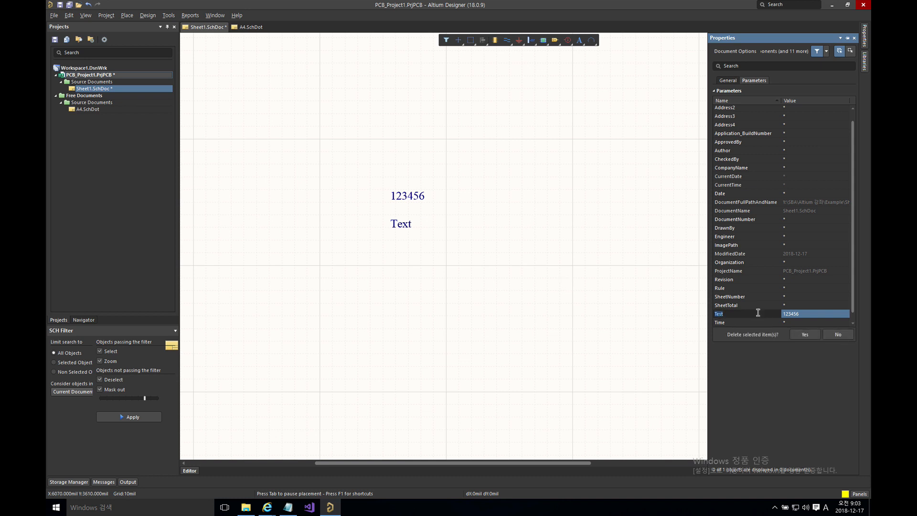
click(805, 335)
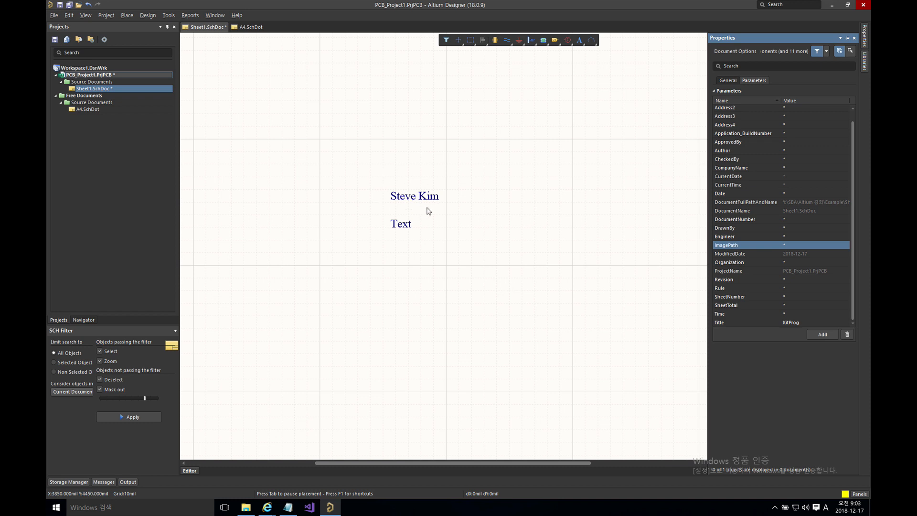